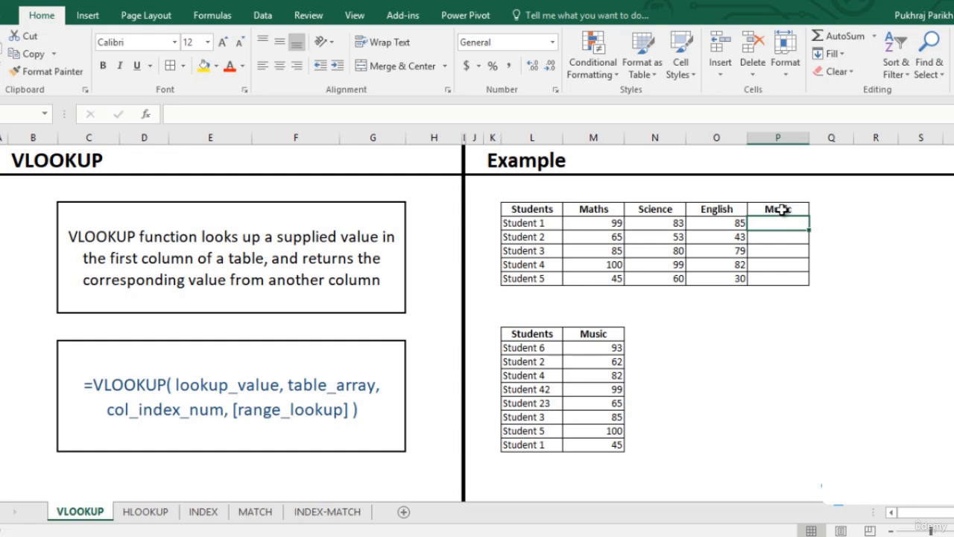
Start a VLOOKUP formula in Student 1's Music cell with the student name in L5 as the lookup value.
type("=vl")
key("Tab")
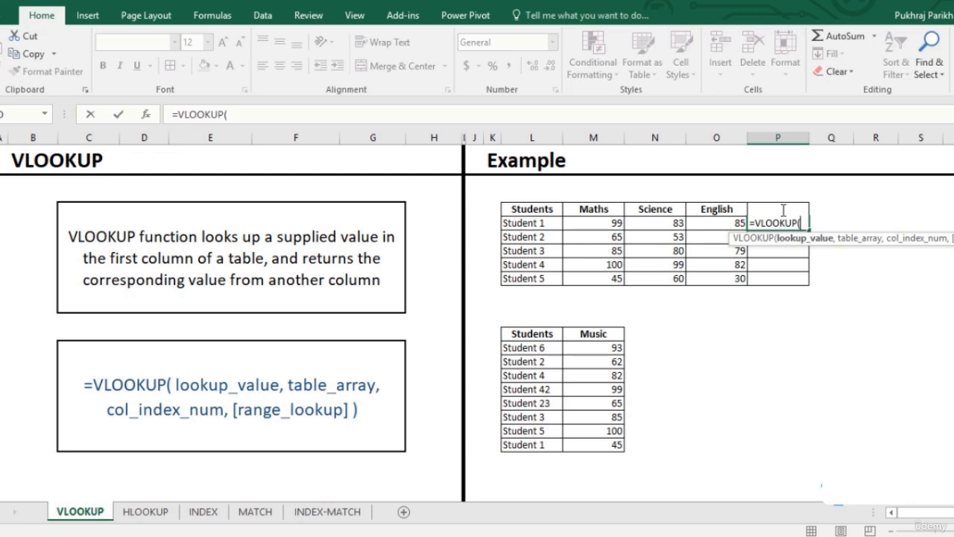
key("Left")
key("Left")
key("Left")
key("Left")
key("Left")
key("Right")
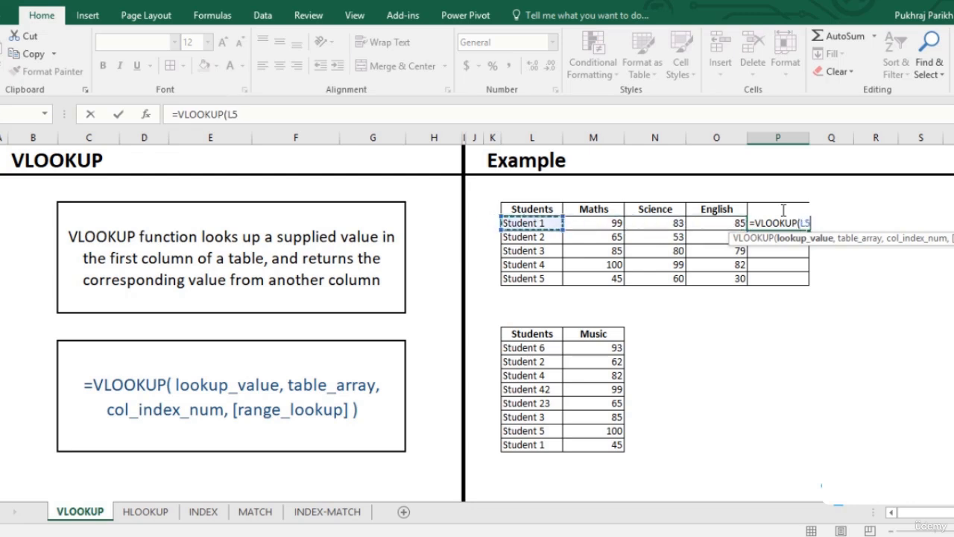
type(",")
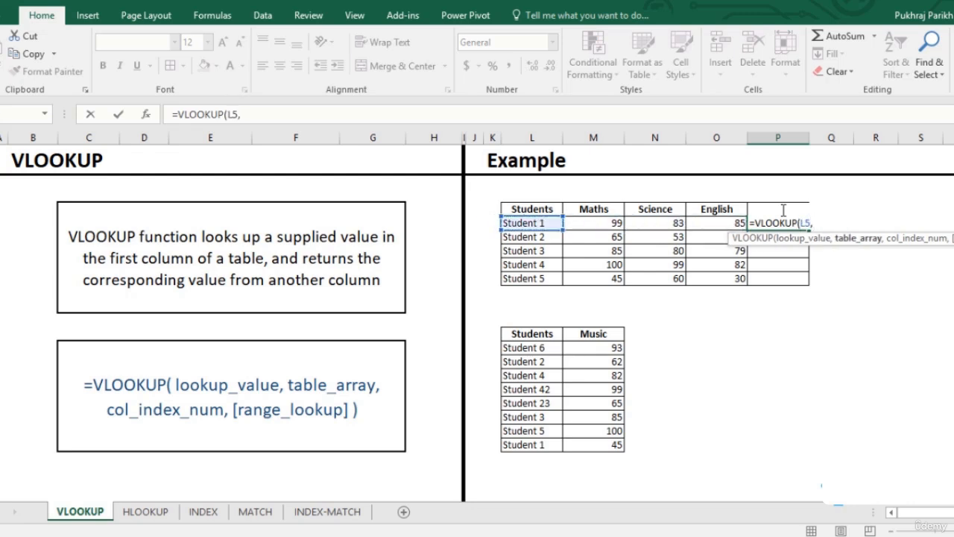
Set the VLOOKUP table array to L14:M21, the students and marks of the lower Music table.
key("Down")
key("Down")
key("Down")
key("Down")
key("Down")
key("Down")
key("Down")
key("Down")
key("Down")
key("Left")
key("Left")
key("Left")
key("Left")
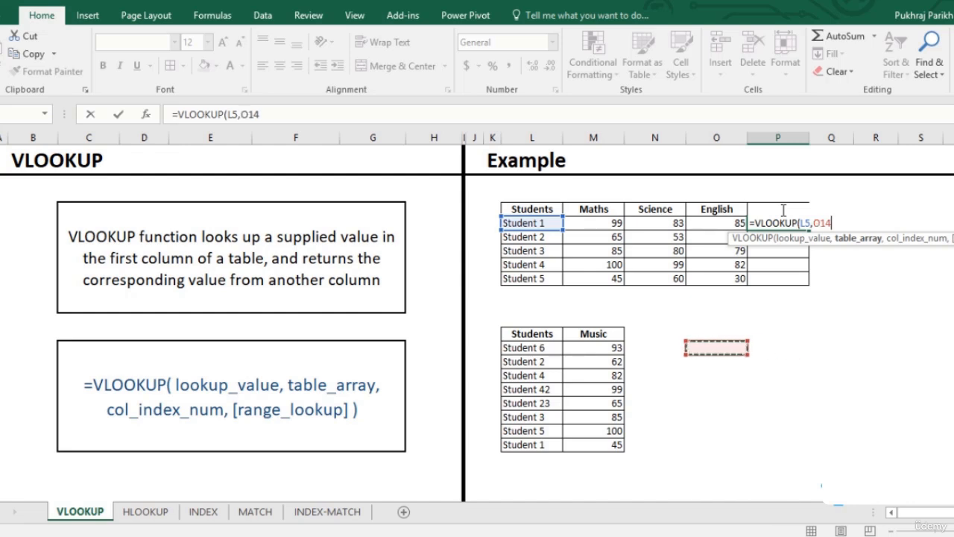
key("shift+Right")
key("ctrl+shift+Down")
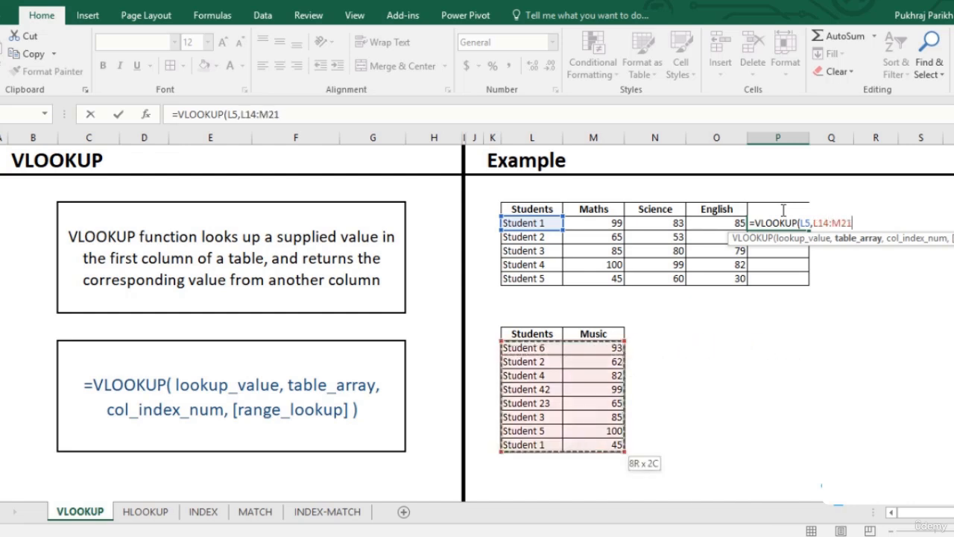
type(",")
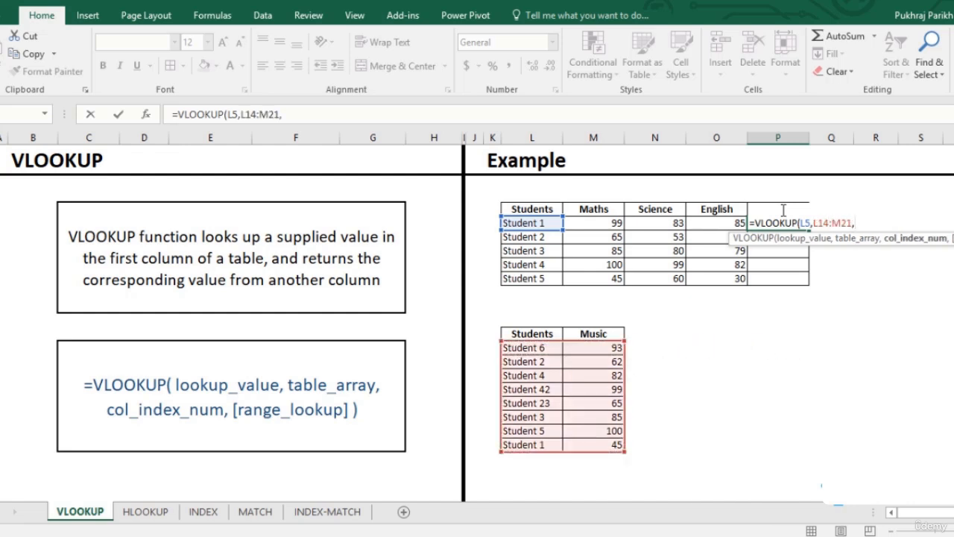
Complete the VLOOKUP formula with column index 2 and range lookup 0 for an exact match.
type("2")
type(",")
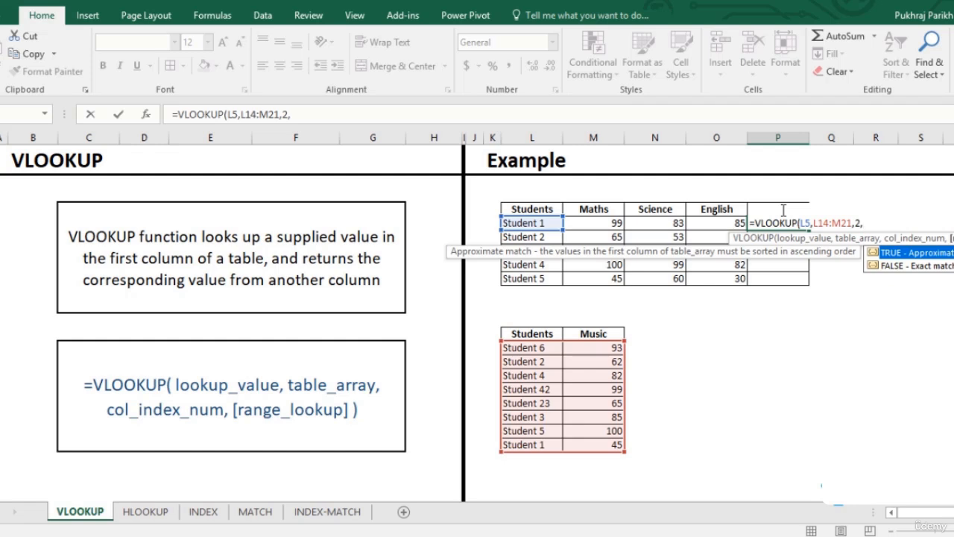
type("0)")
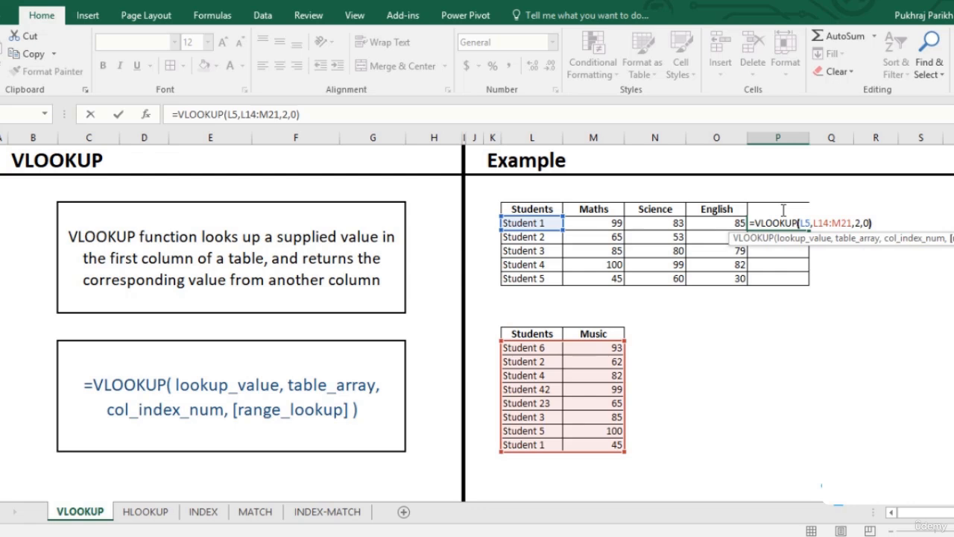
key("Return")
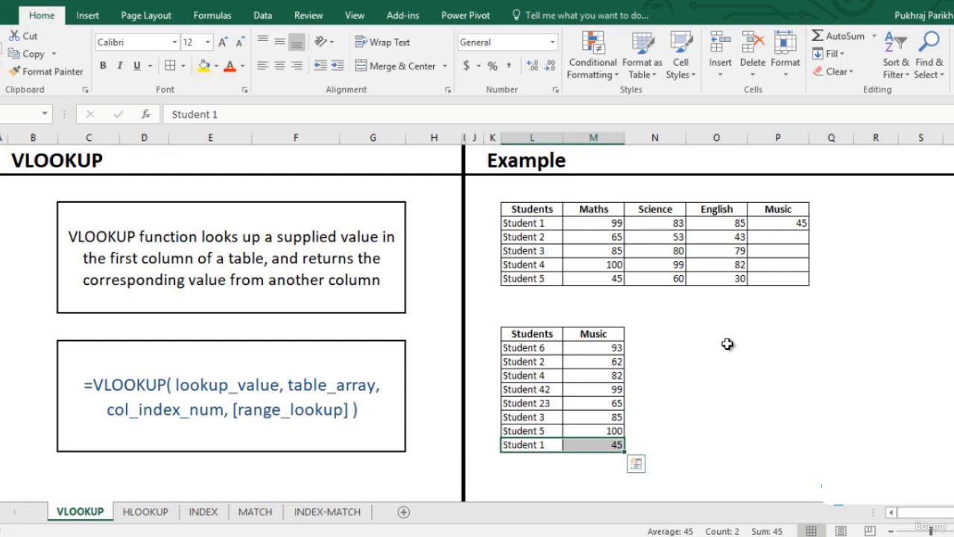
Make the VLOOKUP table range absolute as $L$14:$M$21 and fill the formula down the Music column to Student 5.
left_click(791, 223)
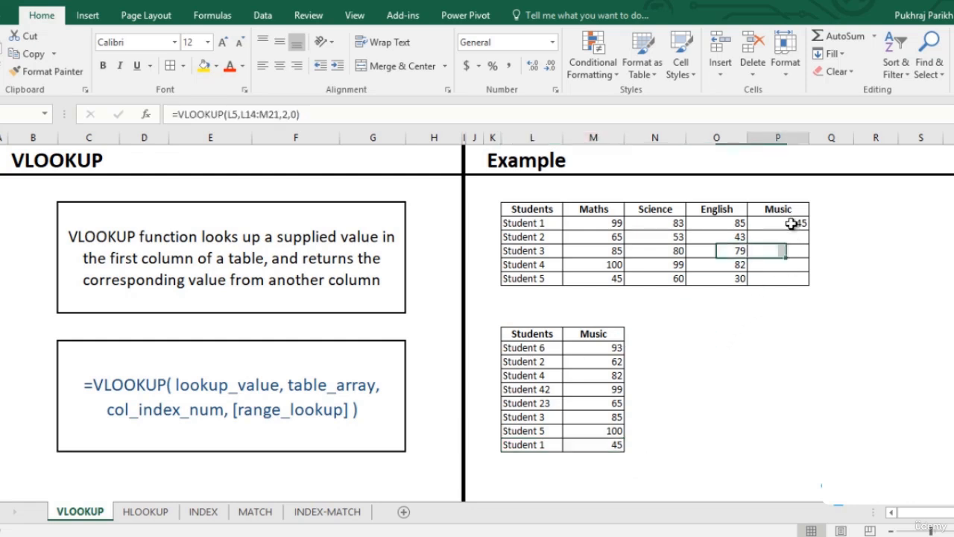
left_click(260, 114)
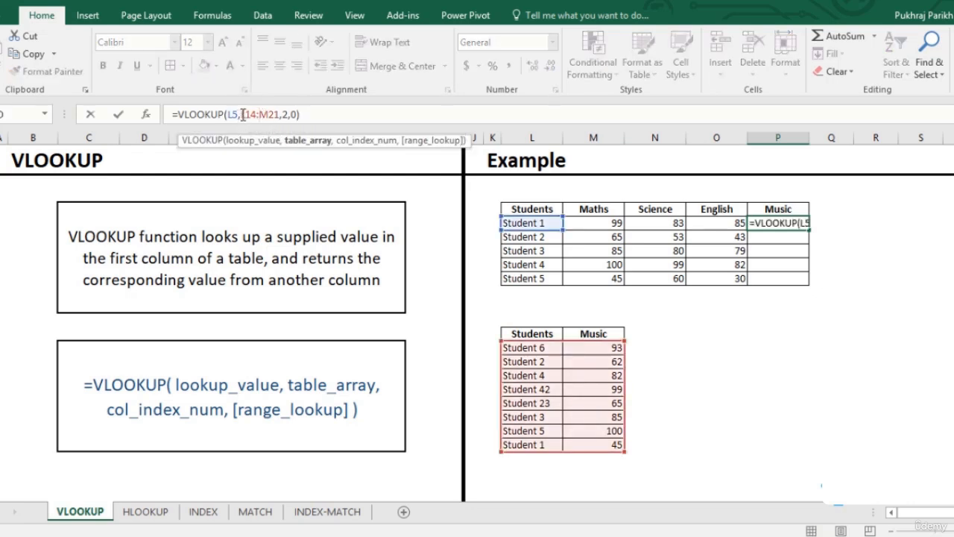
left_click_drag(243, 114, 280, 114)
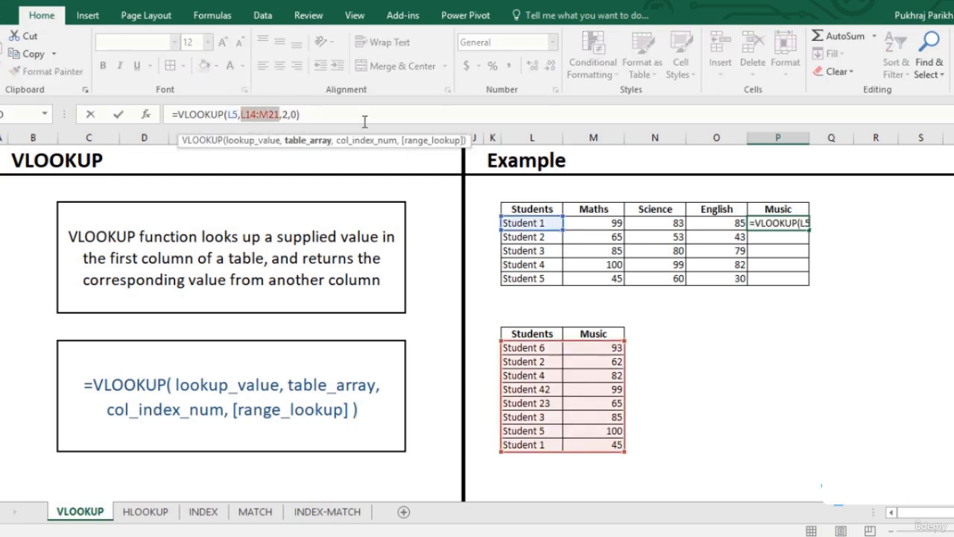
key("F4")
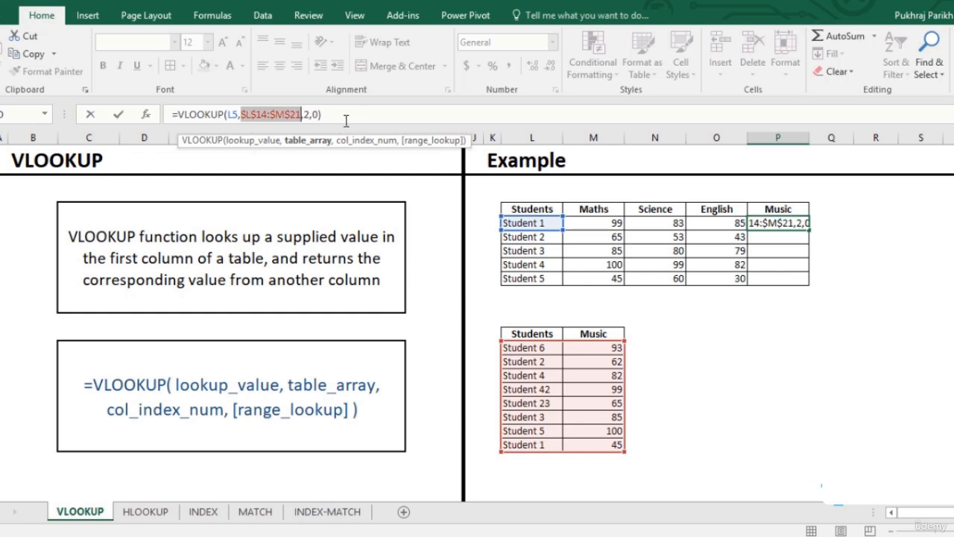
left_click(326, 114)
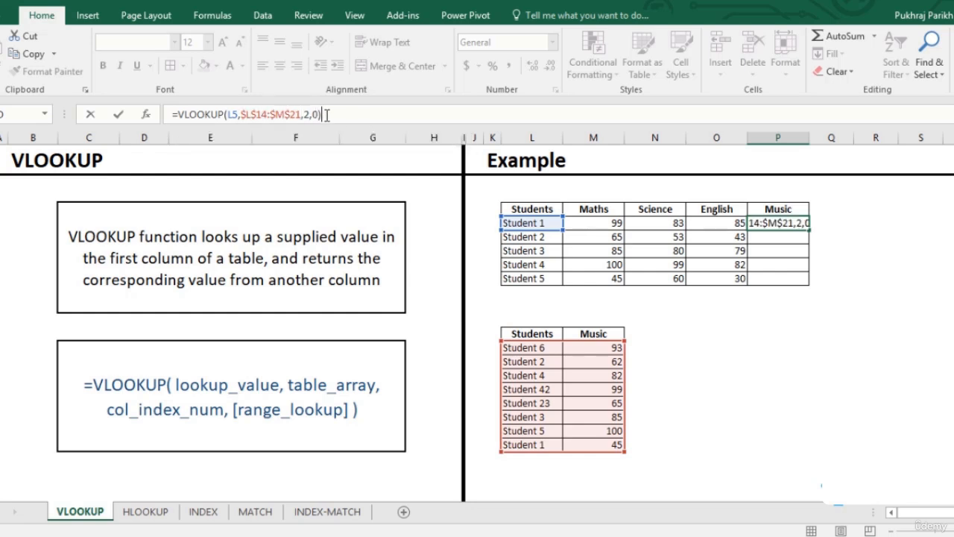
key("Return")
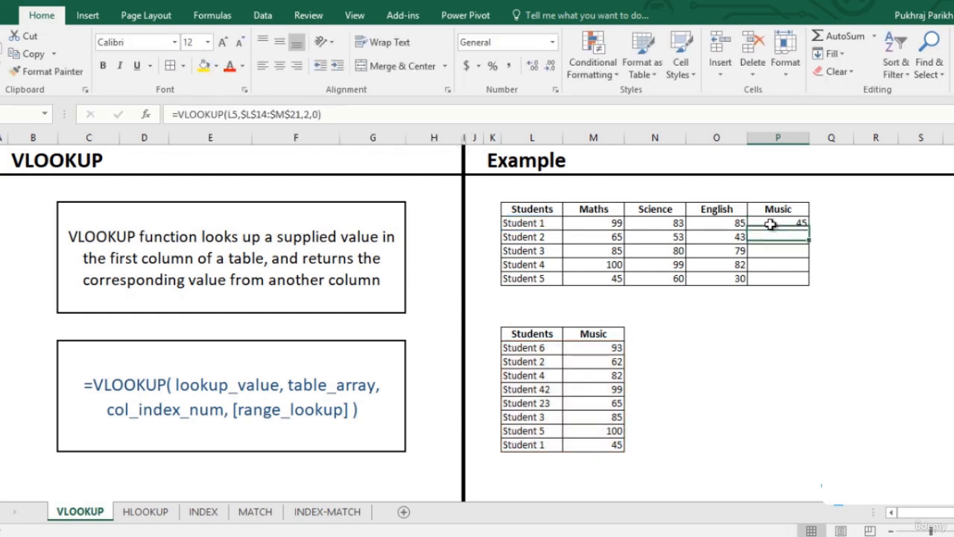
left_click(770, 225)
double_click(808, 230)
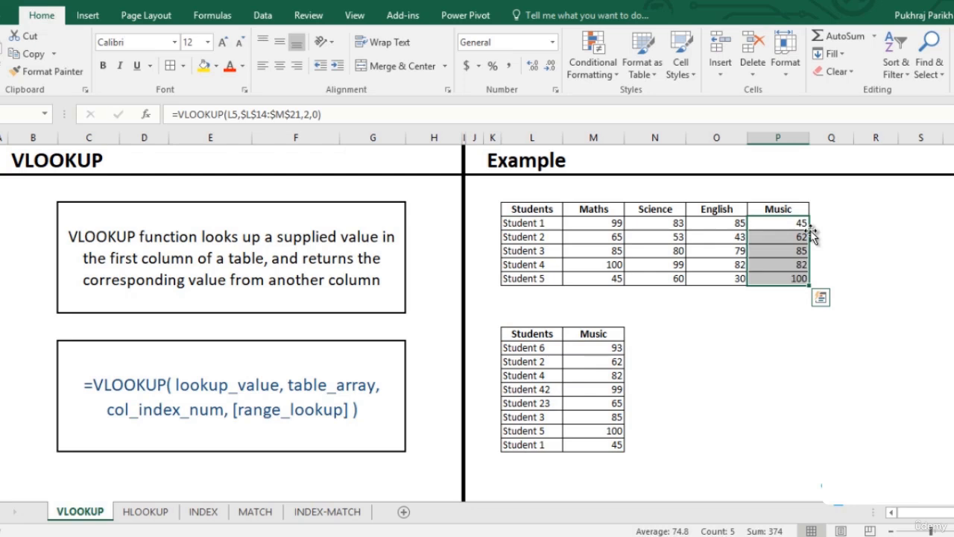
On the HLOOKUP sheet, start an HLOOKUP formula in Student 6's Maths cell with the Maths header M5 as the lookup value.
left_click(173, 513)
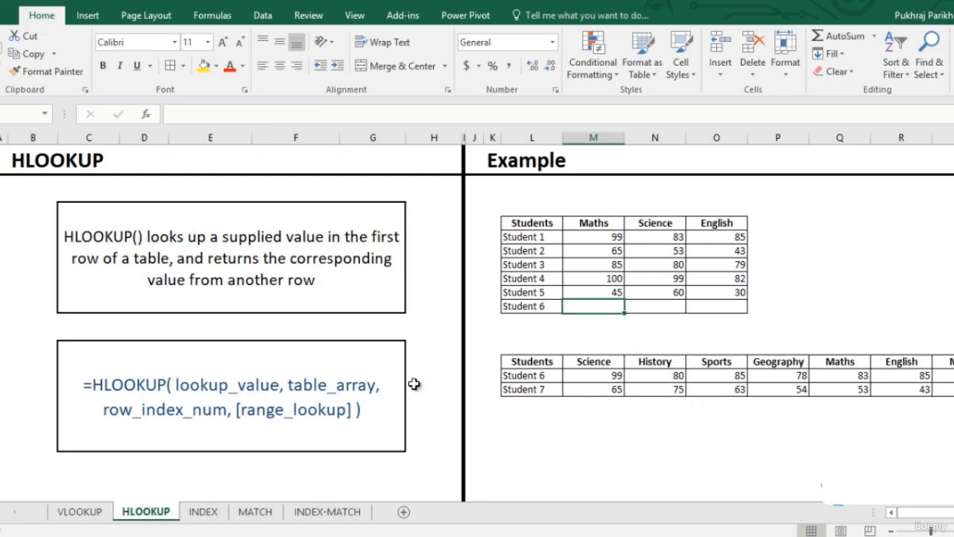
left_click(528, 375)
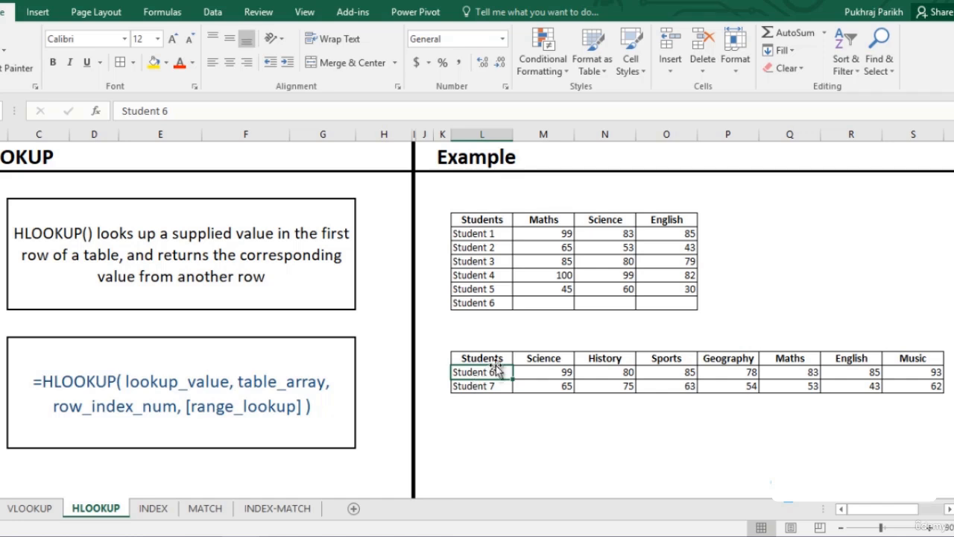
left_click(533, 304)
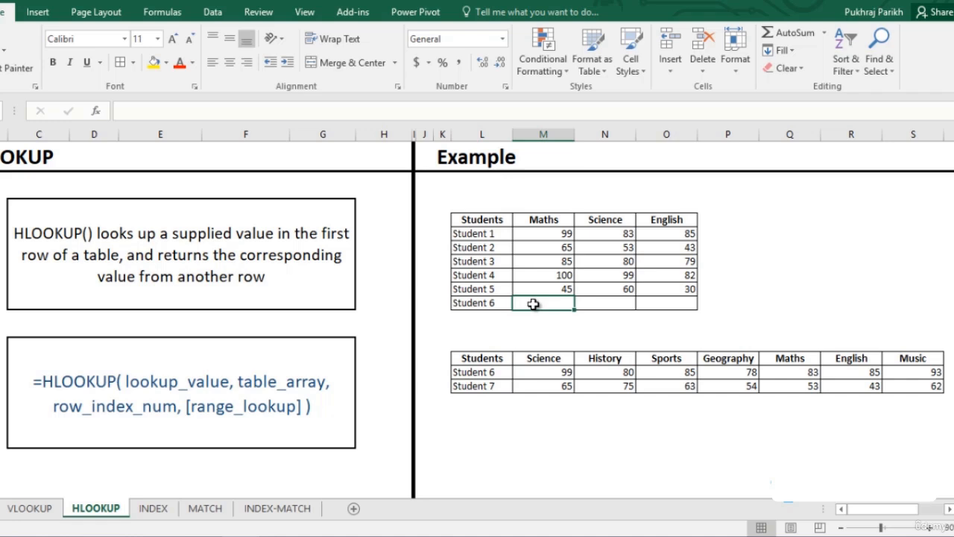
type("=hl")
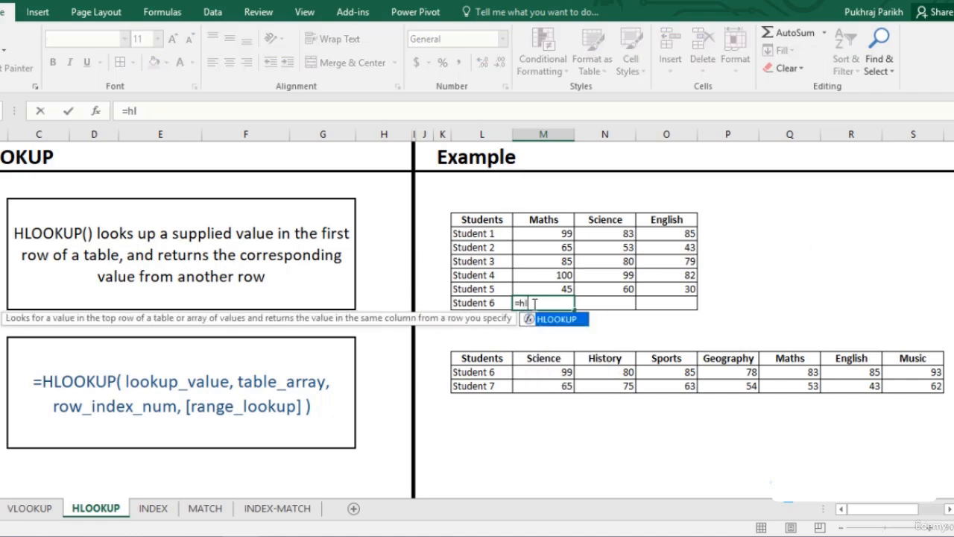
key("Tab")
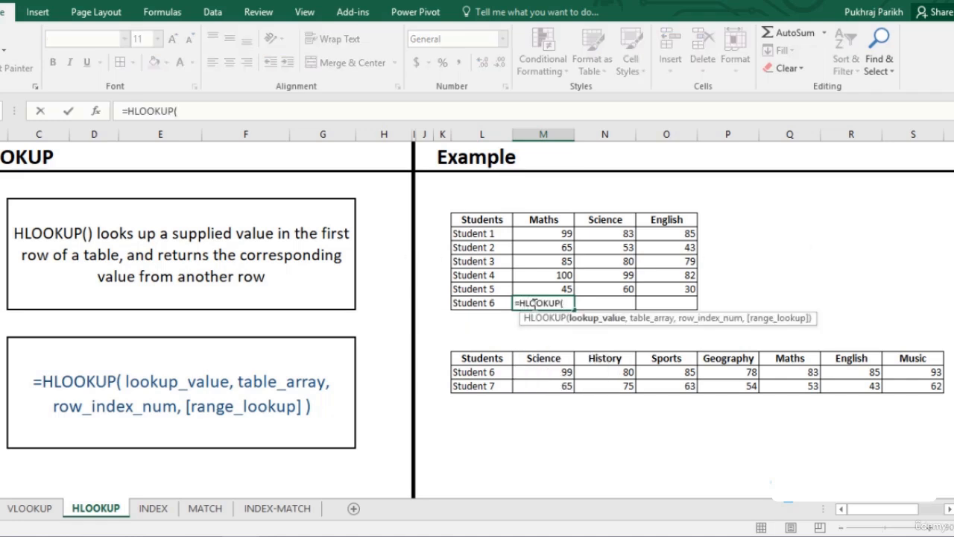
left_click(544, 217)
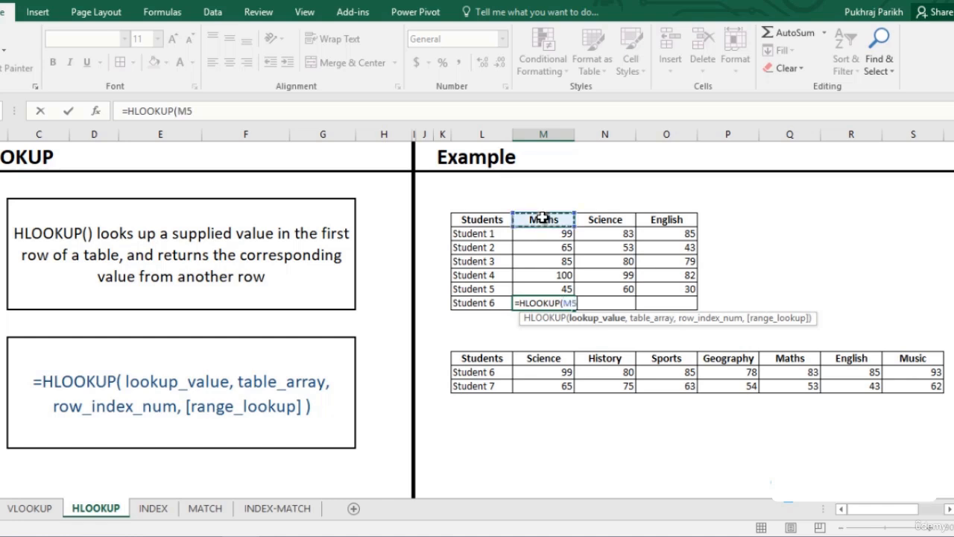
type(",")
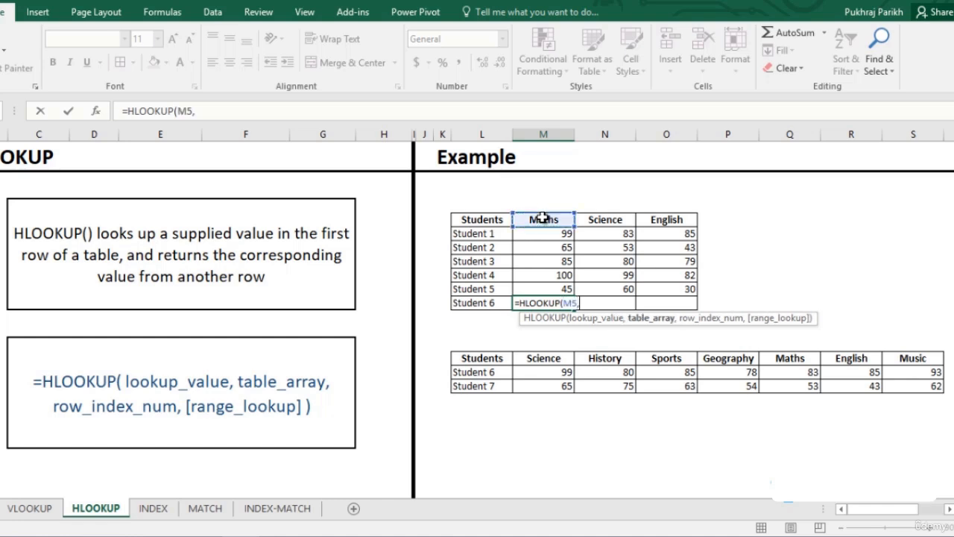
Set the HLOOKUP table array to the lower table's subjects and marks as the absolute range $M$15:$S$17.
left_click(543, 359)
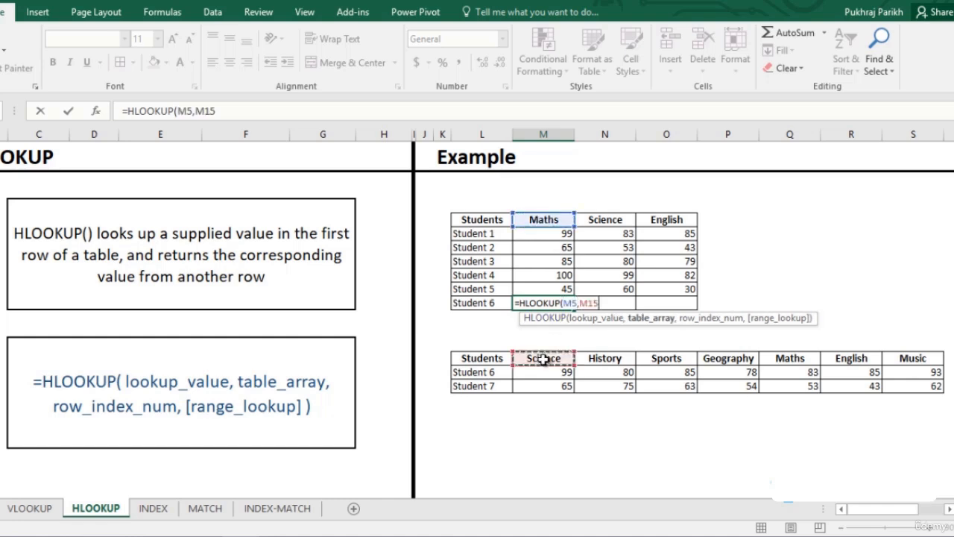
left_click_drag(544, 358, 900, 387)
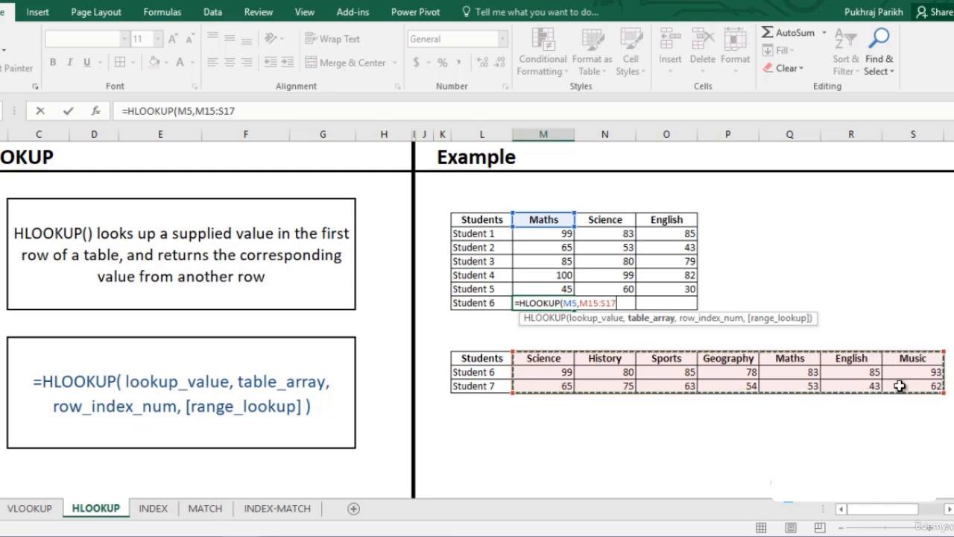
key("F4")
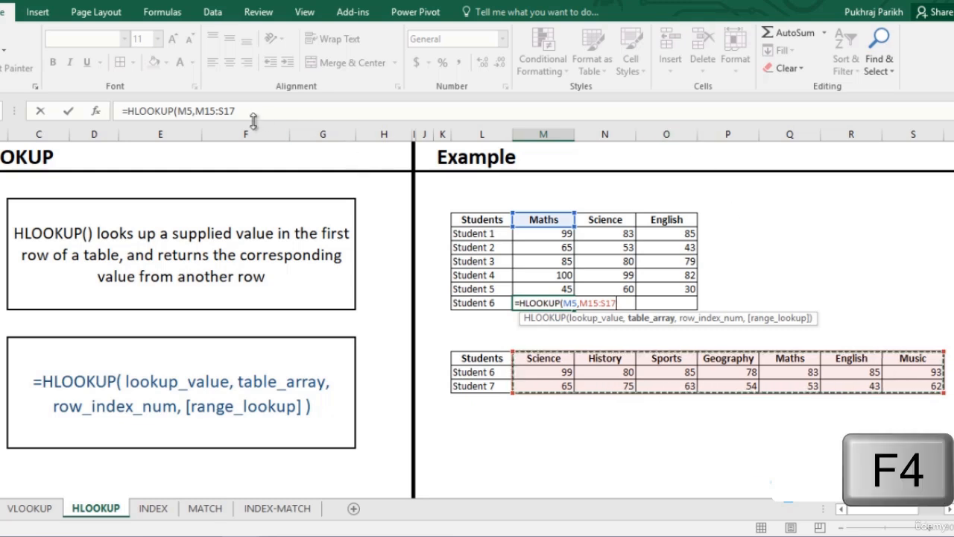
left_click_drag(237, 111, 195, 112)
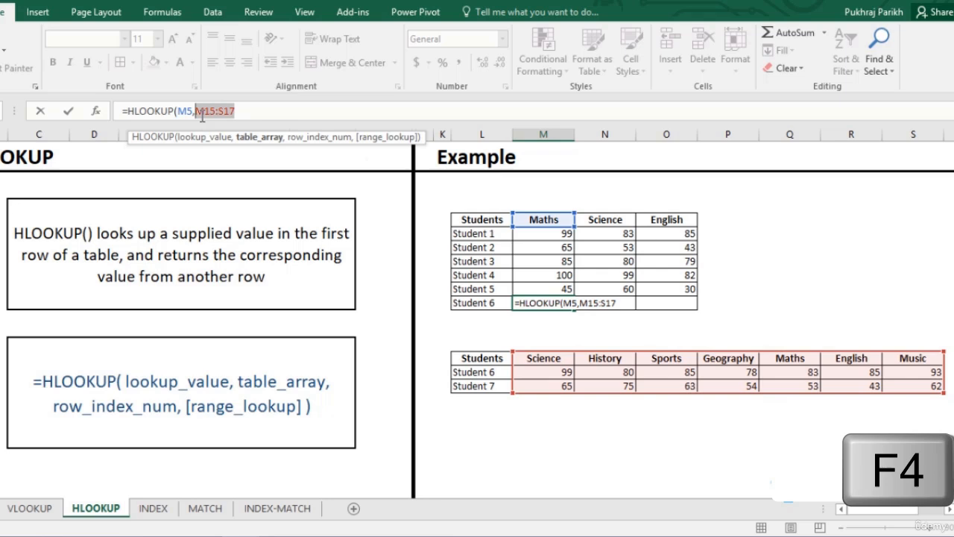
key("F4")
left_click(281, 112)
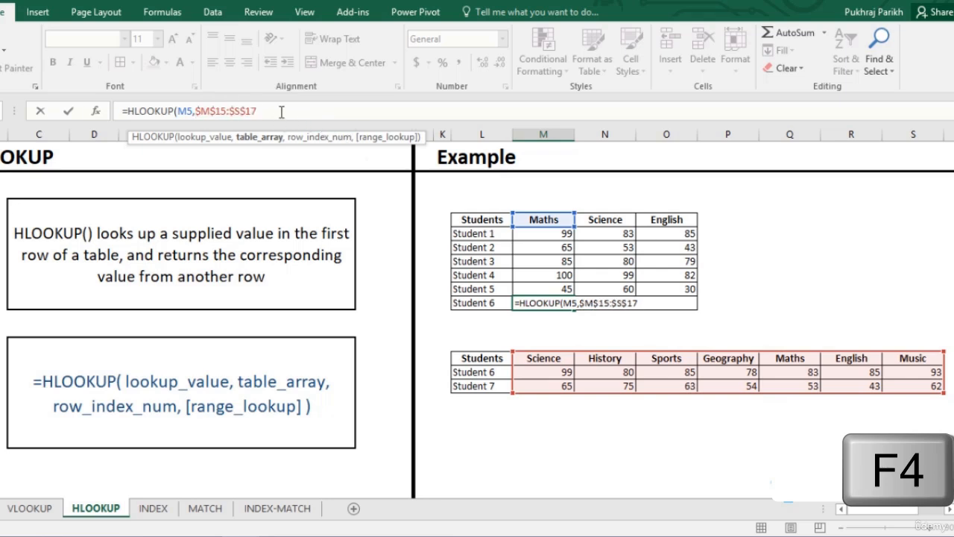
type(",")
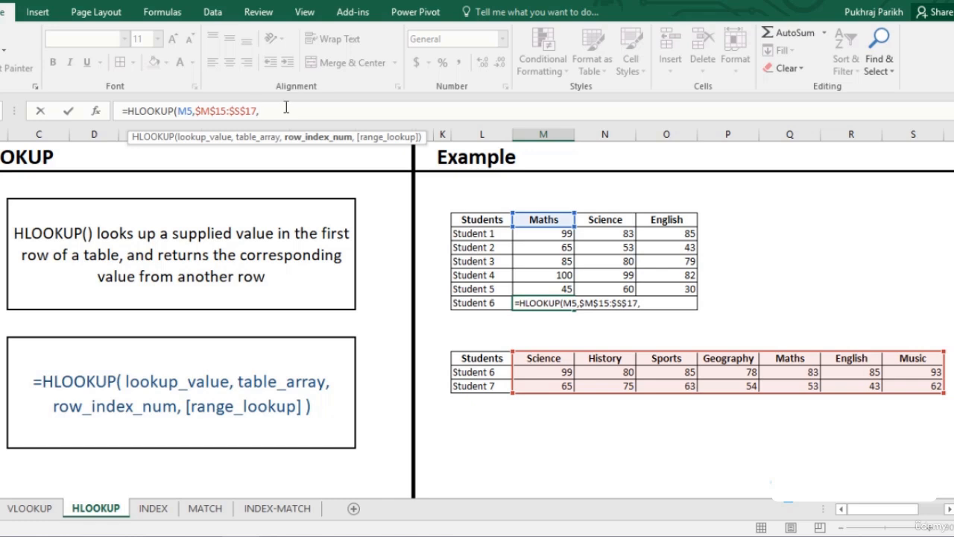
Complete the HLOOKUP formula with row index 2 and range lookup 0 for an exact match.
type("2,")
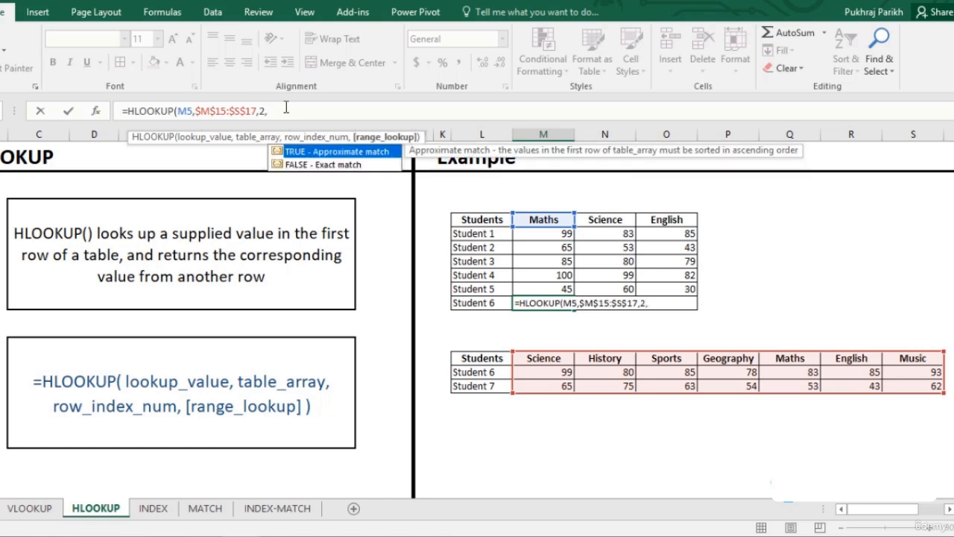
type("0)")
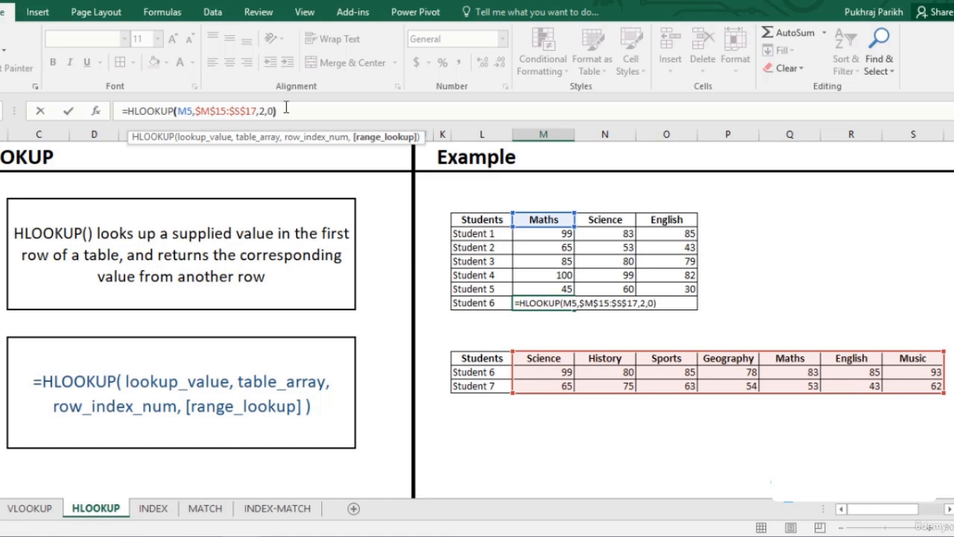
key("Return")
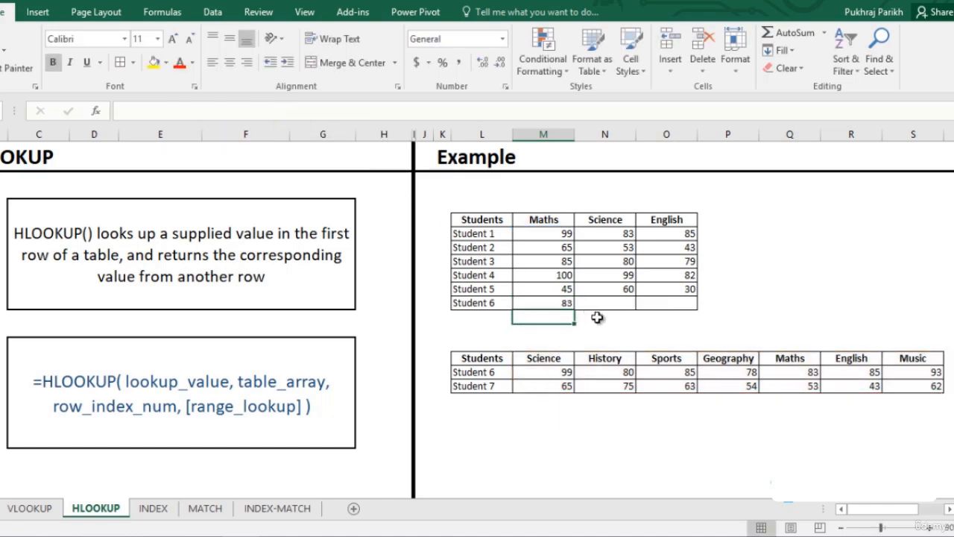
Fill the HLOOKUP formula across Student 6's Science and English cells and compare with the Maths mark in the lower table.
left_click(559, 303)
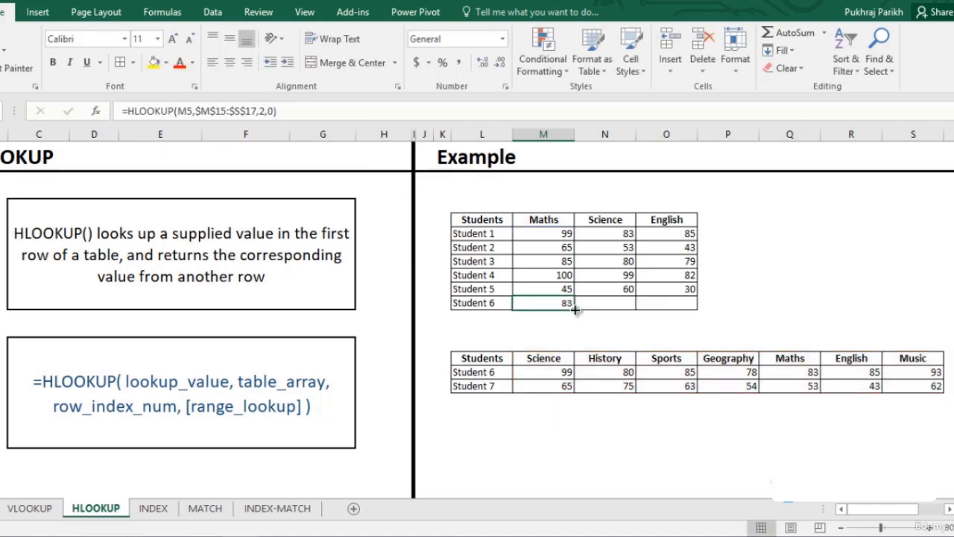
left_click_drag(576, 310, 669, 309)
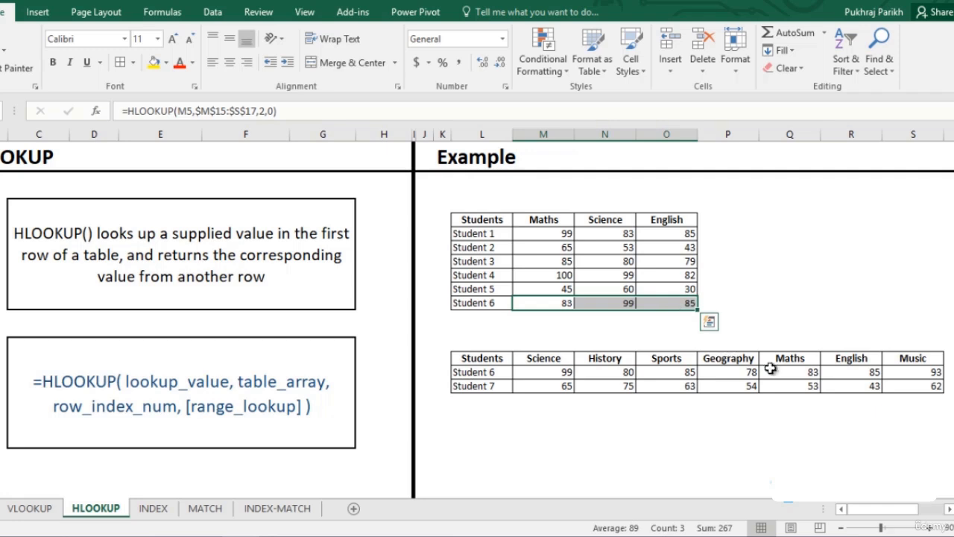
left_click(811, 373)
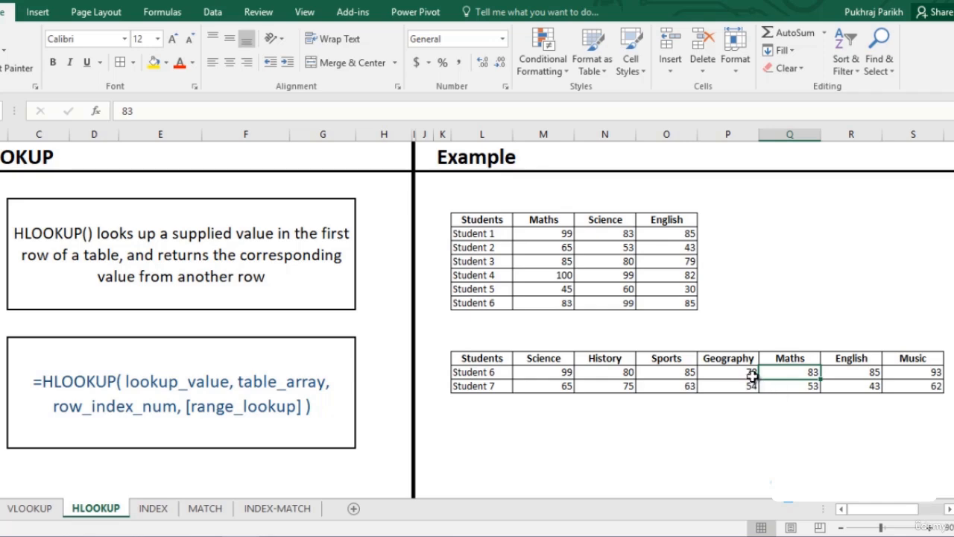
On the INDEX sheet, number the Maths, Science and English columns 1, 2 and 3 in the cells above their headers.
left_click(151, 509)
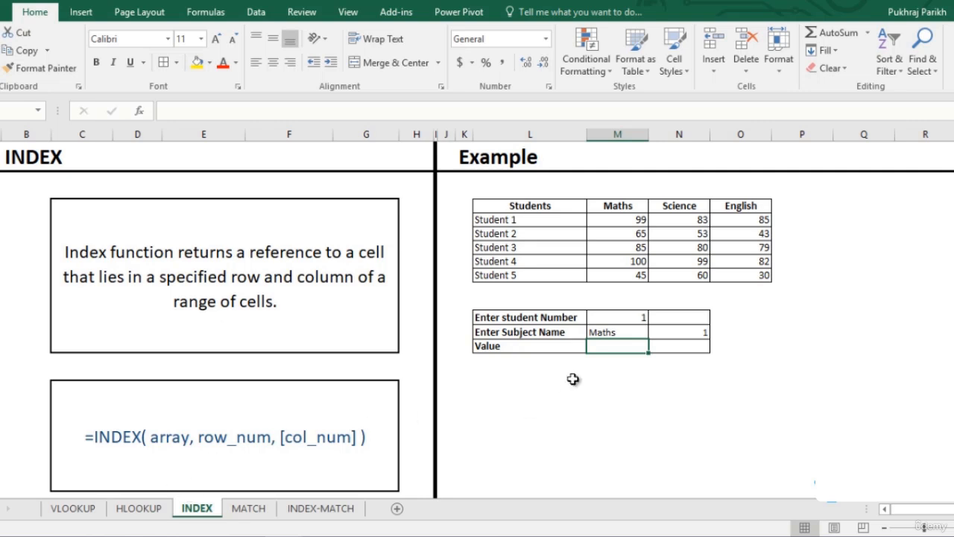
left_click_drag(630, 219, 732, 271)
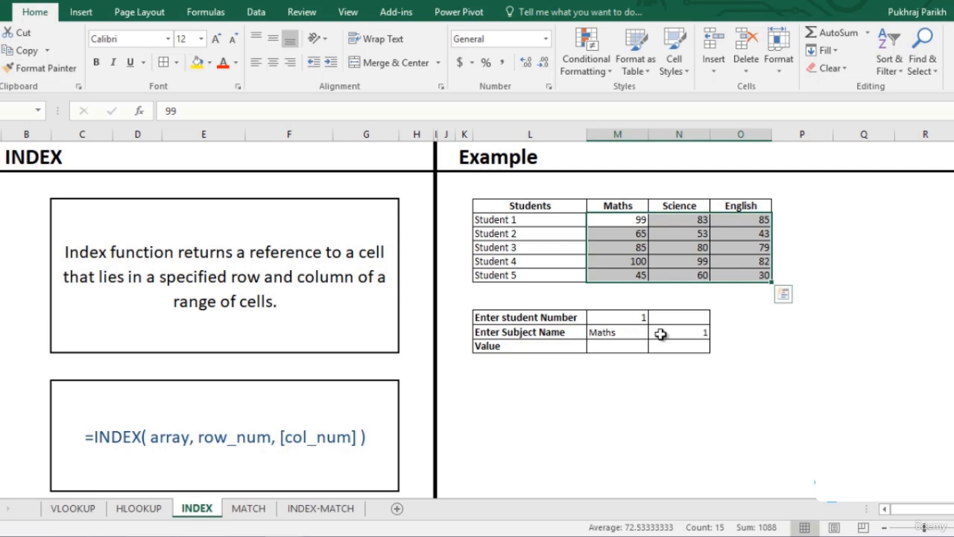
left_click(661, 334)
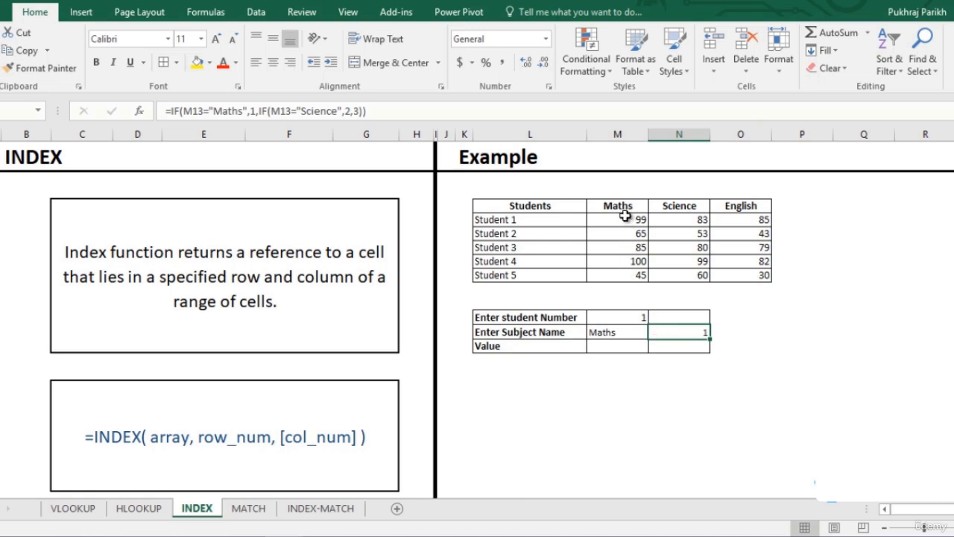
left_click(628, 191)
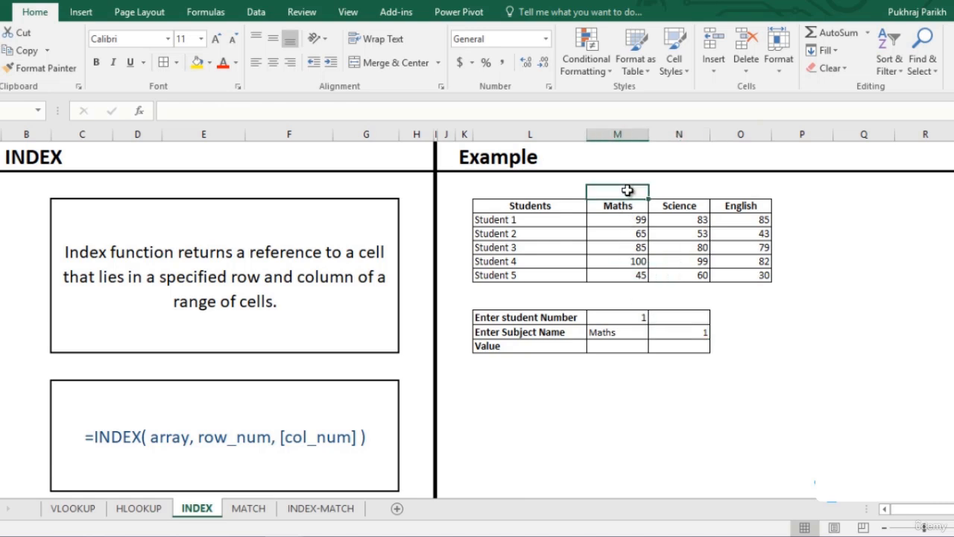
type("1")
left_click(689, 189)
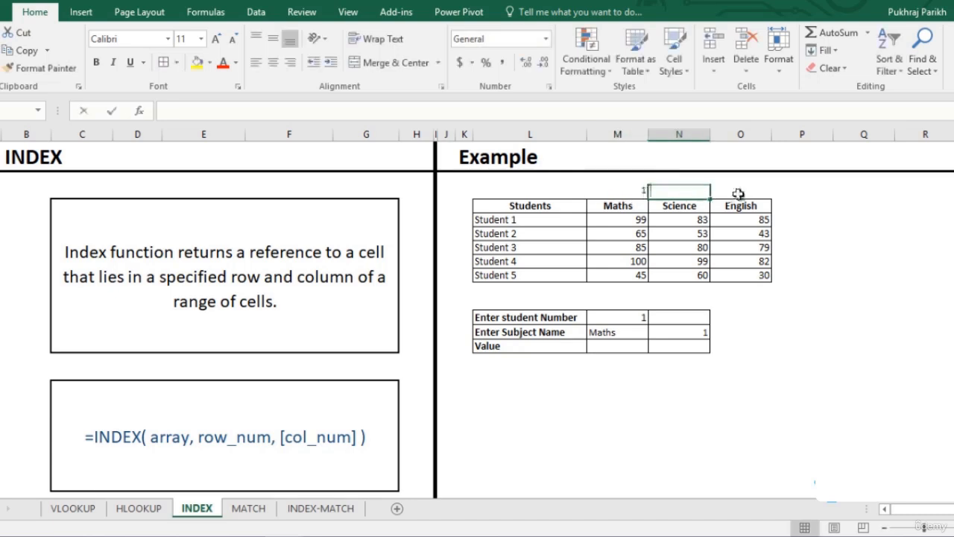
type("2")
left_click(737, 193)
type("3")
Review the subject number's IF formula in N13, and start an INDEX formula in the Value cell with the marks M5:O9 as the array.
left_click(674, 328)
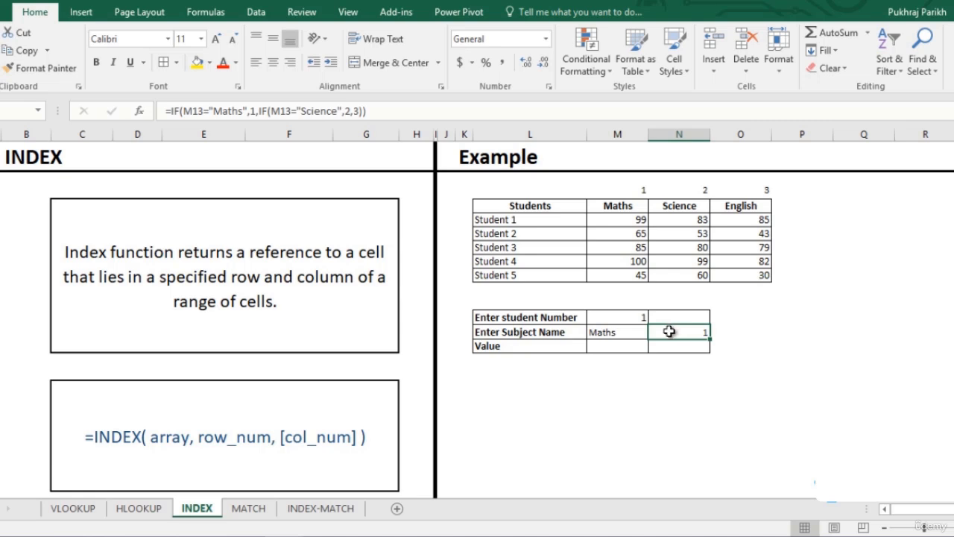
left_click_drag(393, 111, 165, 110)
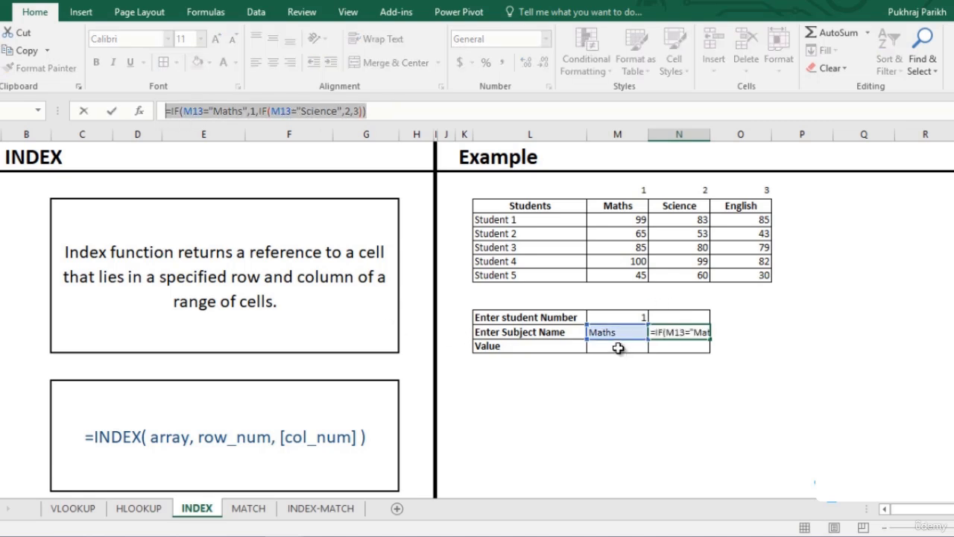
left_click(620, 347)
type("=i")
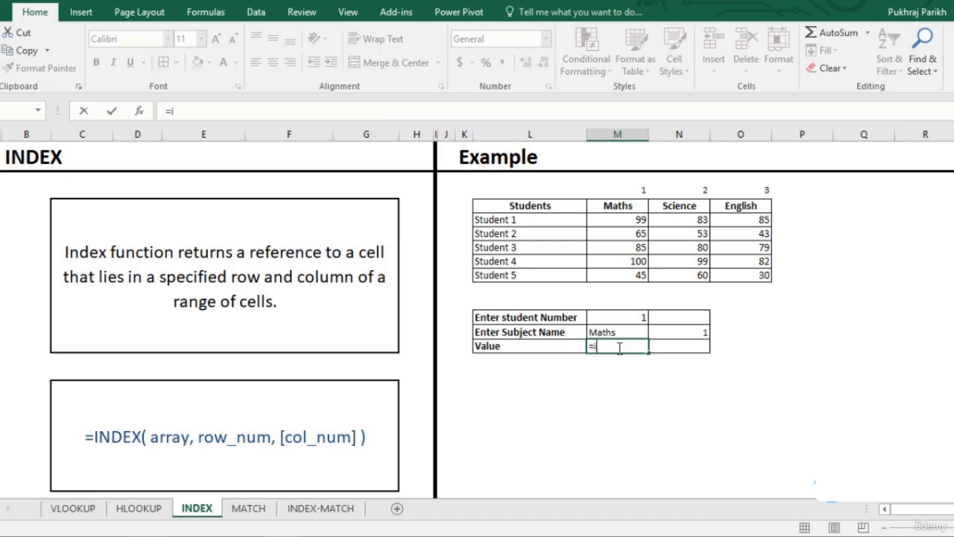
type("nde")
key("Tab")
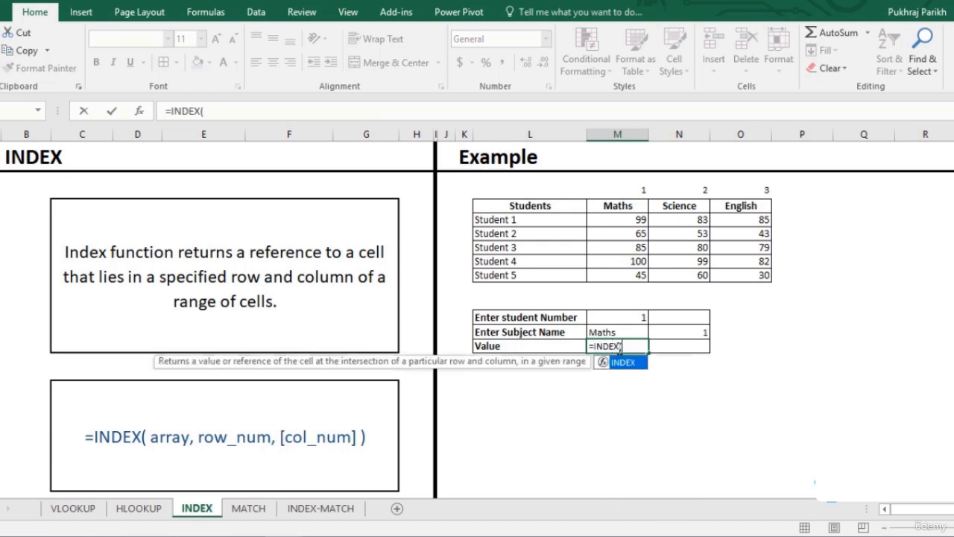
left_click_drag(623, 224, 729, 272)
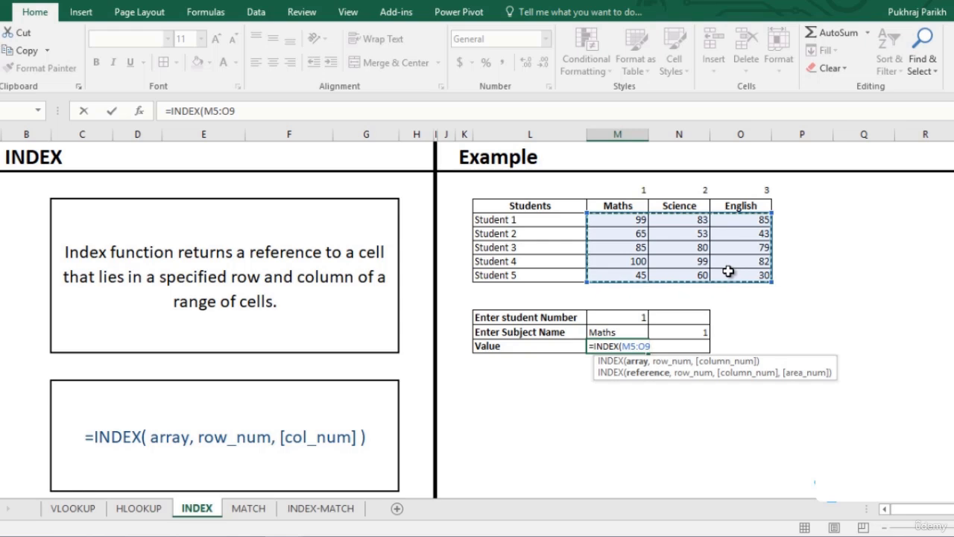
type(",")
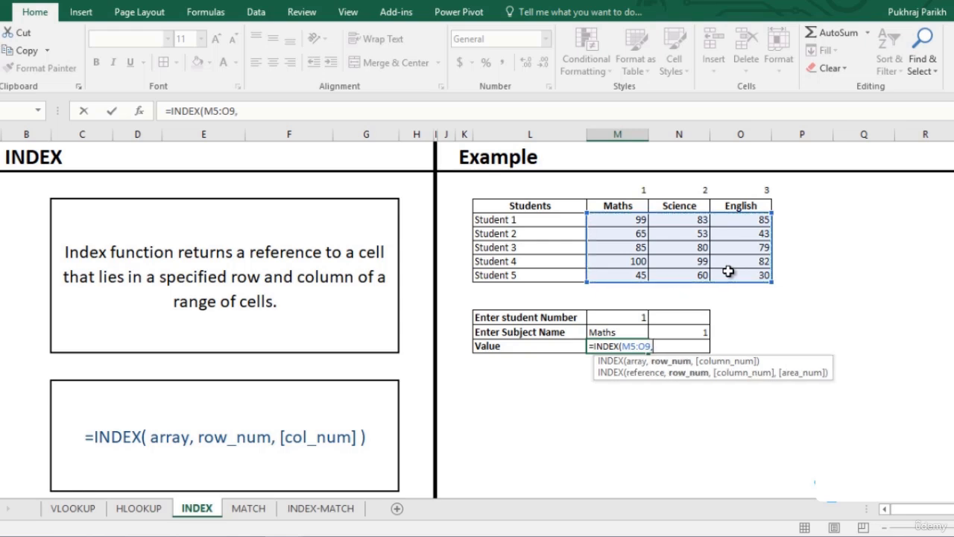
Complete the INDEX formula with the student number M12 as the row and the subject number N13 as the column.
left_click(634, 321)
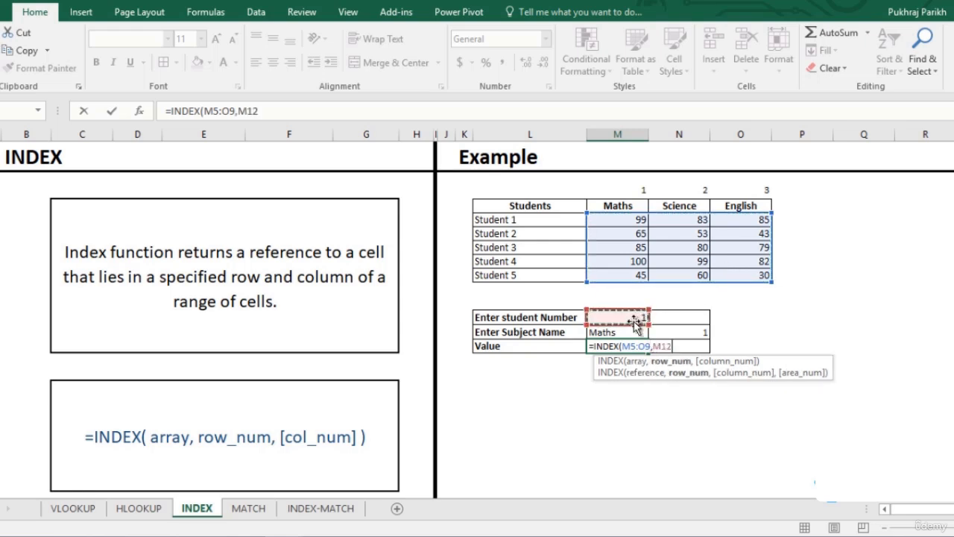
type(",")
left_click(685, 333)
type(",")
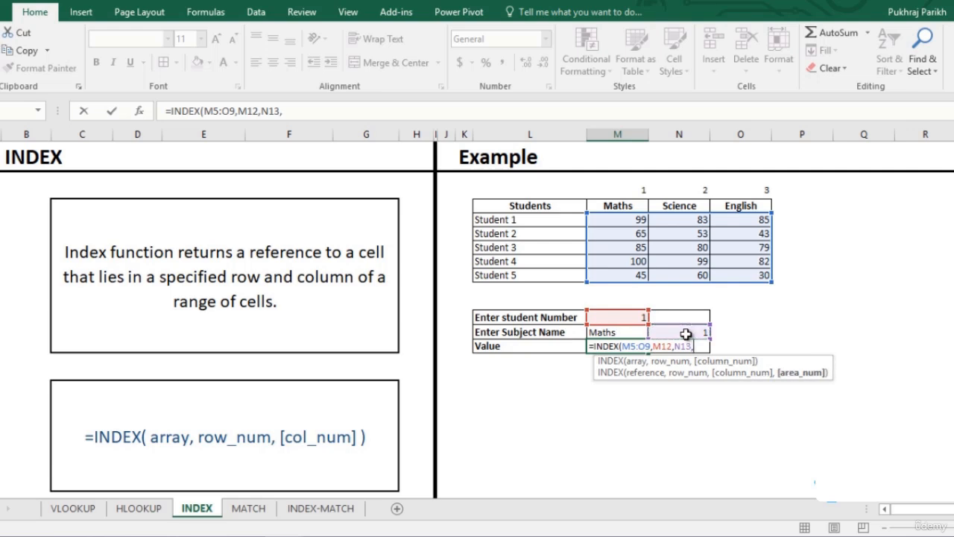
key("BackSpace")
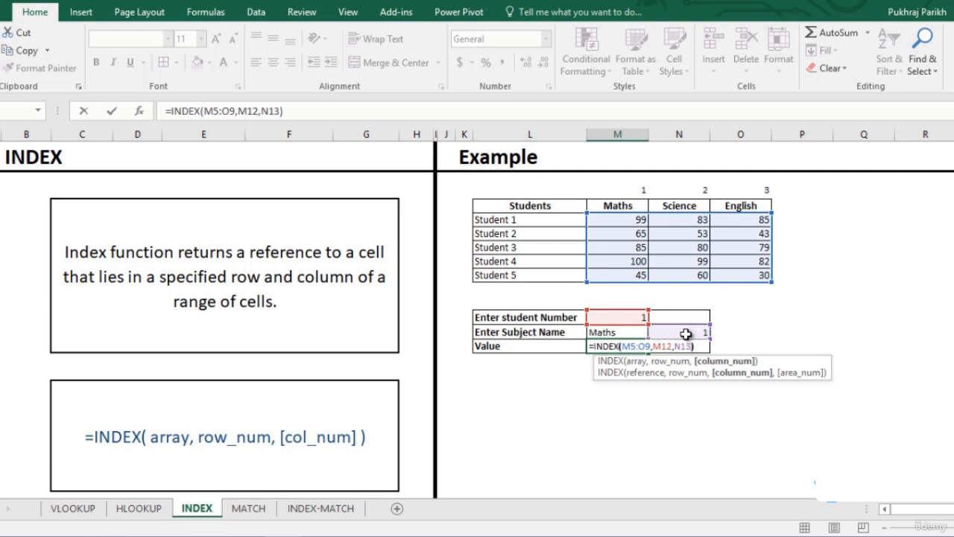
key("Return")
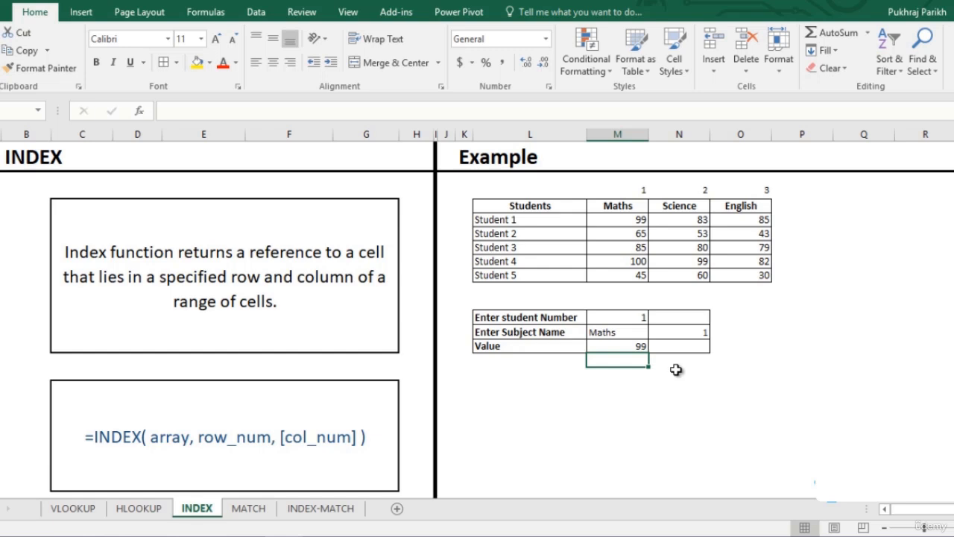
Test the INDEX formula by setting the student number to 2 and the subject name to Science.
left_click(639, 317)
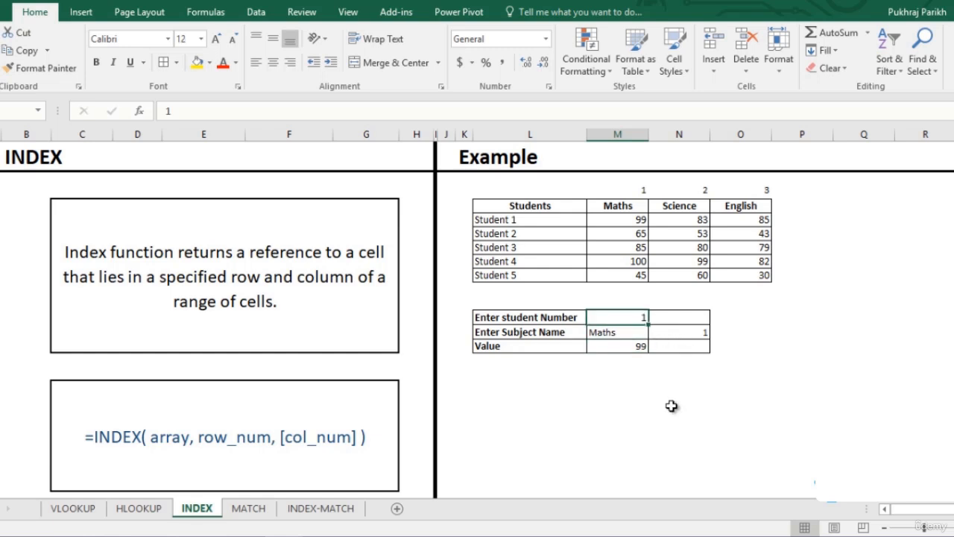
type("2")
left_click(623, 332)
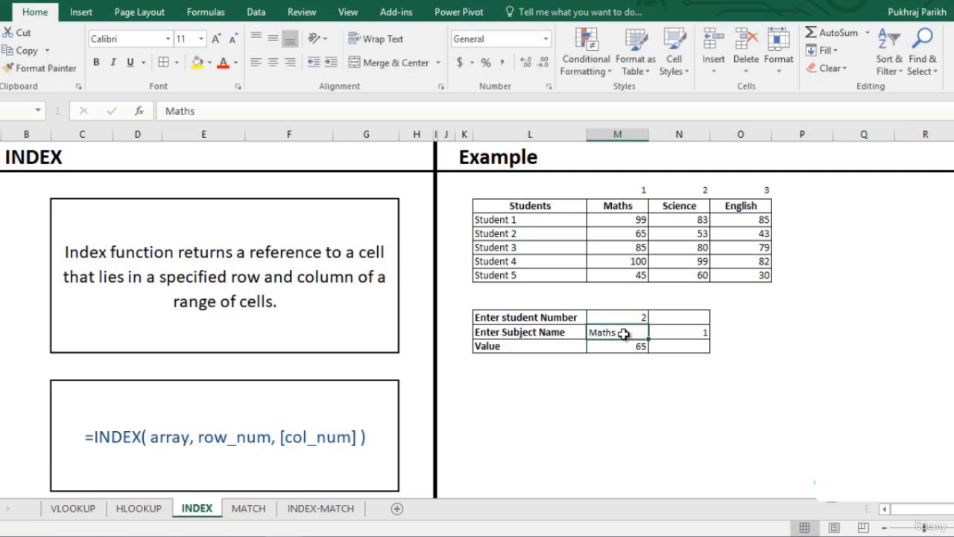
type("Sc")
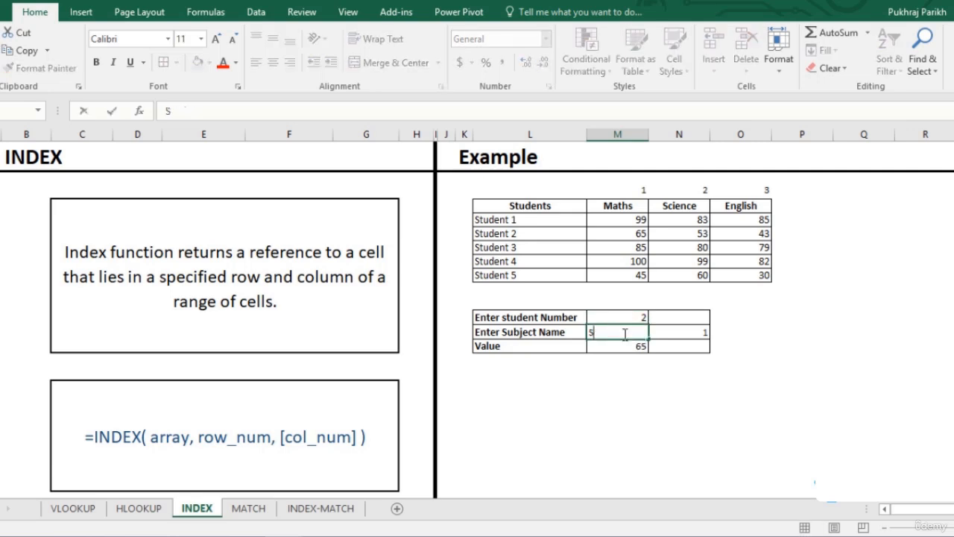
key("BackSpace")
type("cience")
key("Return")
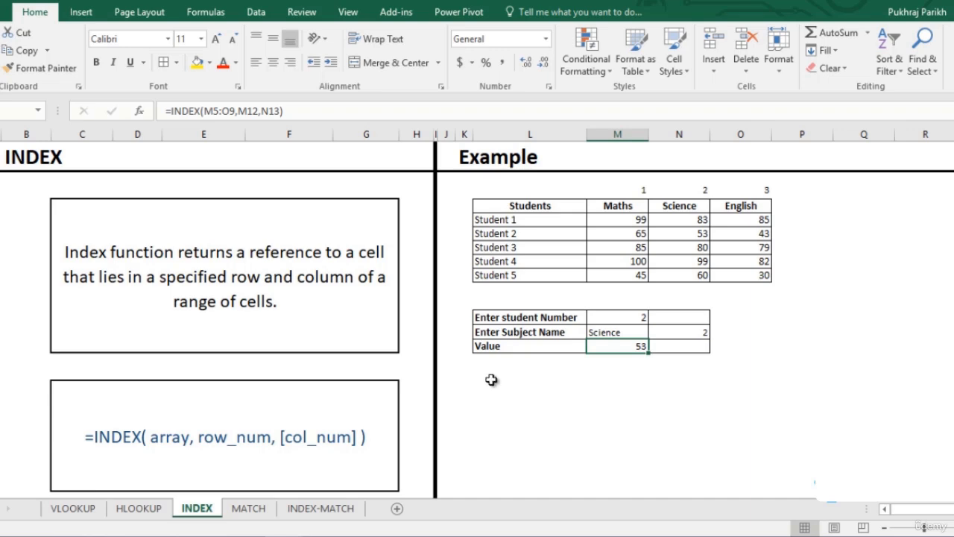
On the MATCH sheet, start a MATCH formula in the Maths Student Number cell with the Maths maximum M10 as the lookup value.
left_click(249, 510)
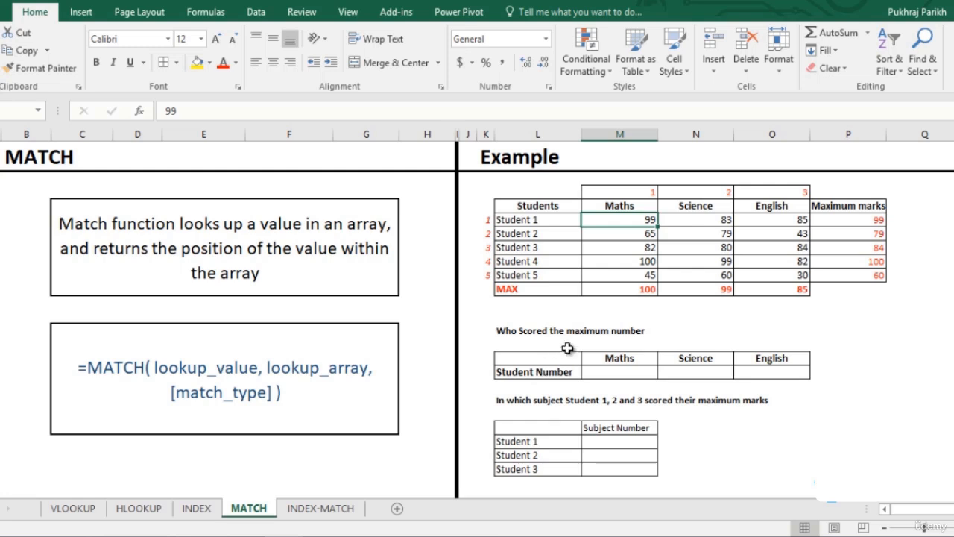
left_click(640, 291)
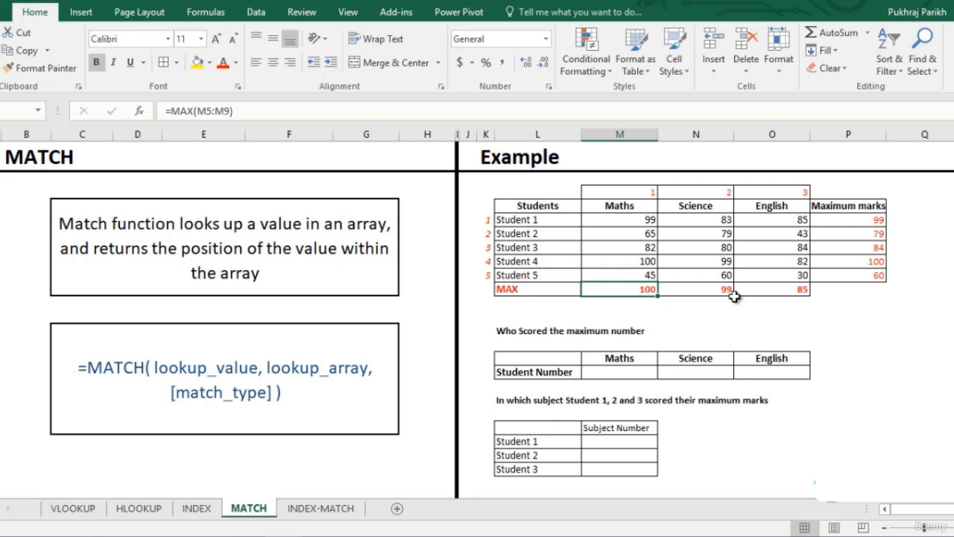
left_click(628, 374)
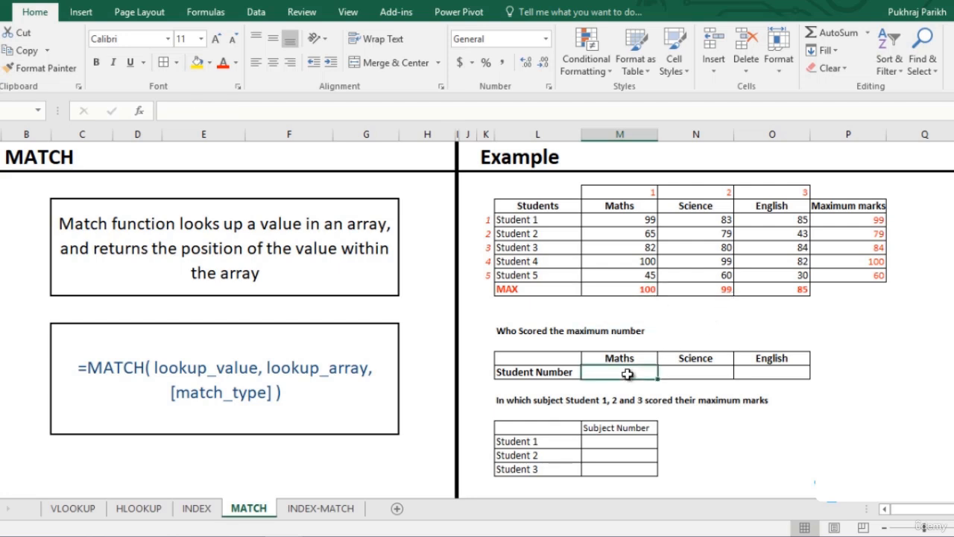
type("=ma")
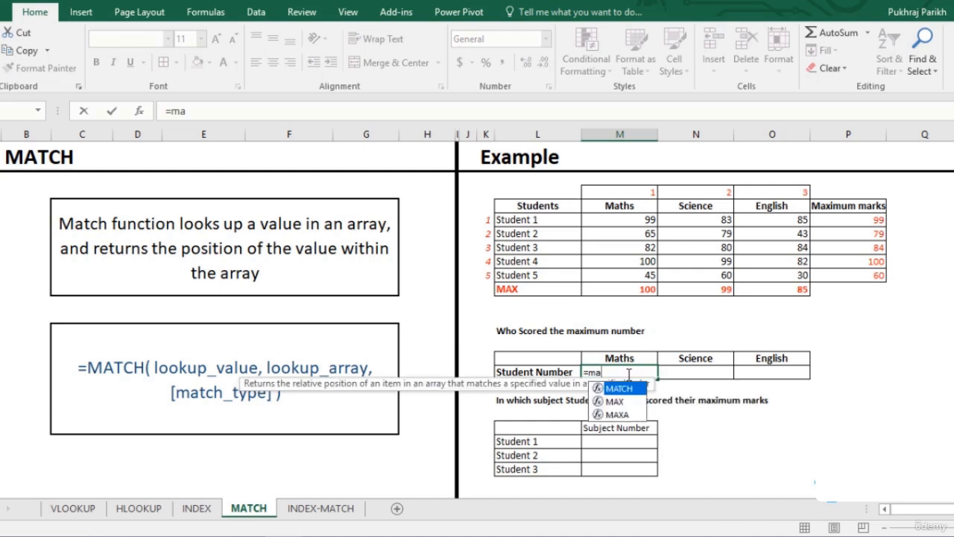
key("Tab")
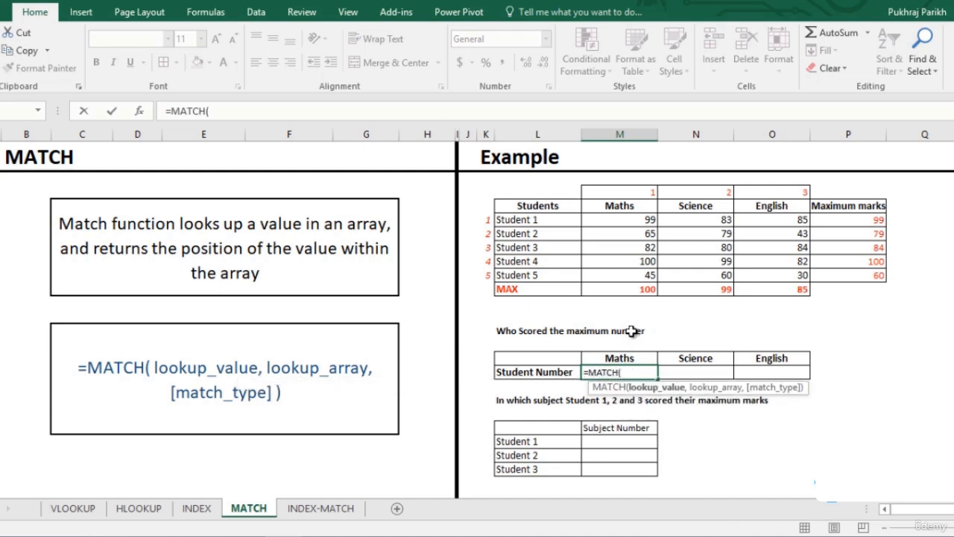
left_click(633, 290)
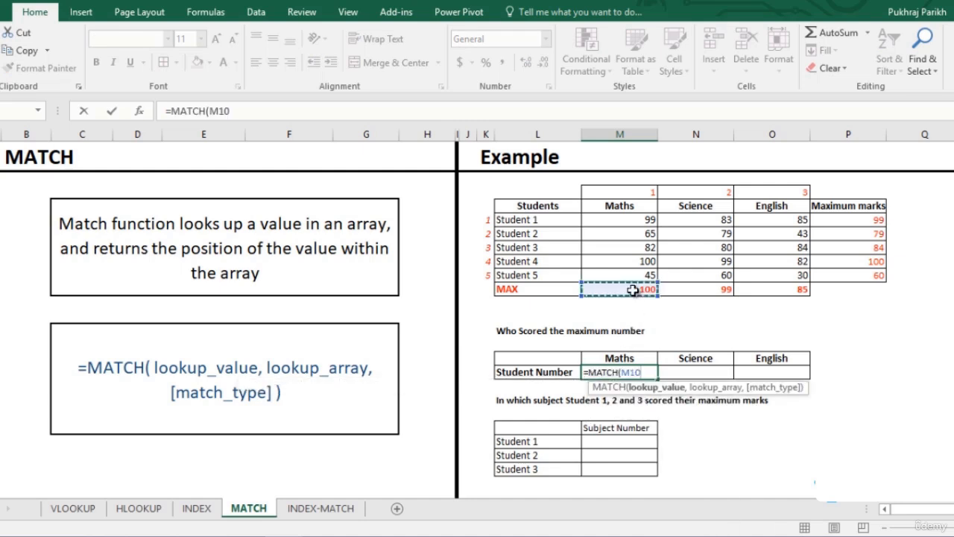
type(",")
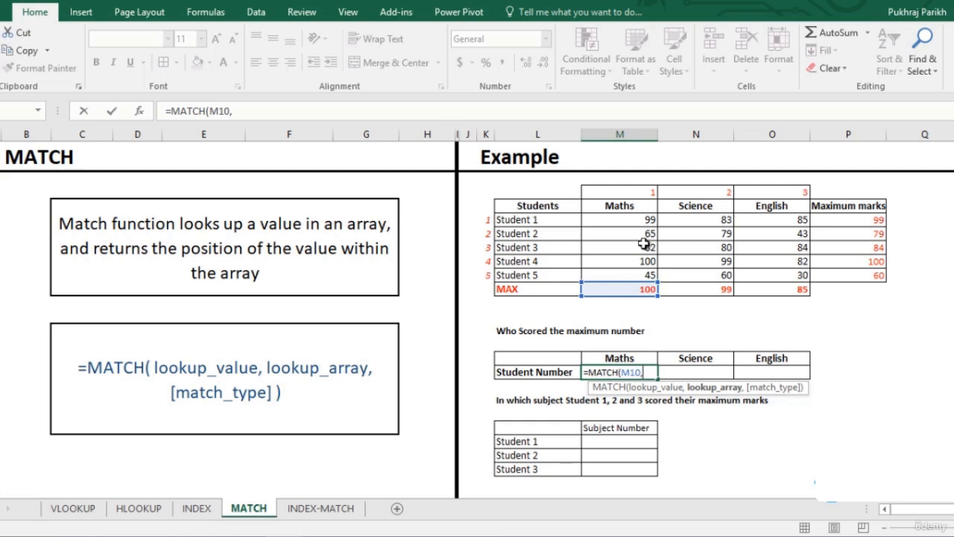
Complete the MATCH formula with the Maths marks M5:M9 as the lookup array and 0 for an exact match.
left_click_drag(646, 220, 629, 276)
type(",")
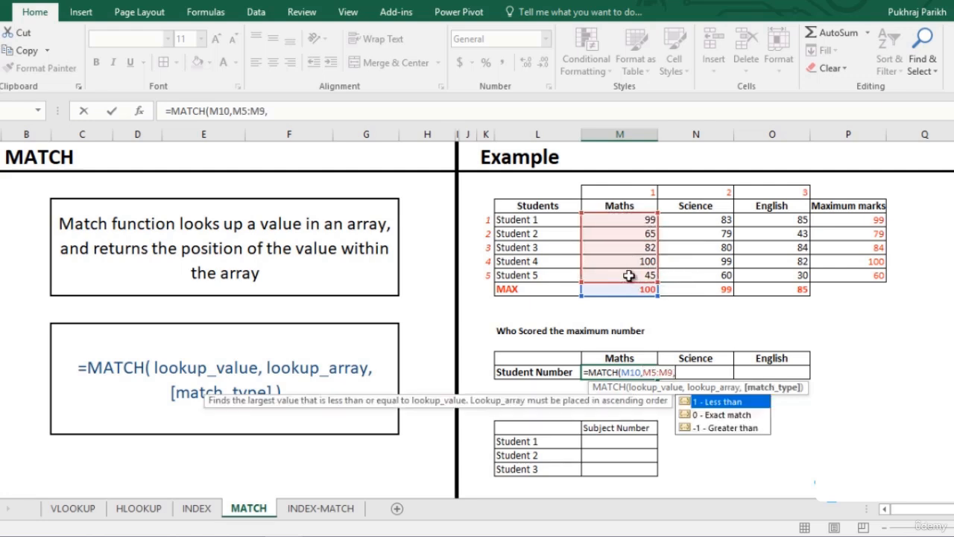
key("Down")
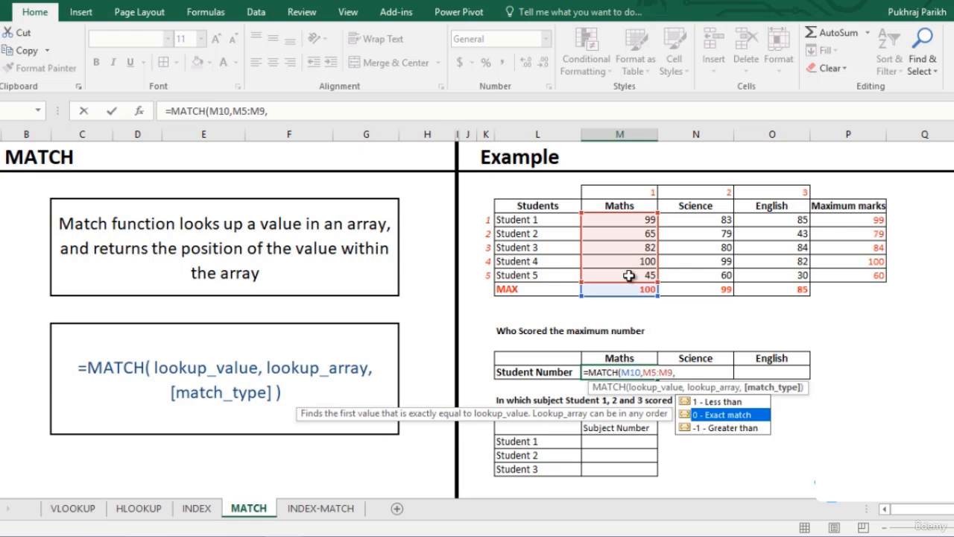
key("Tab")
type(")")
key("Return")
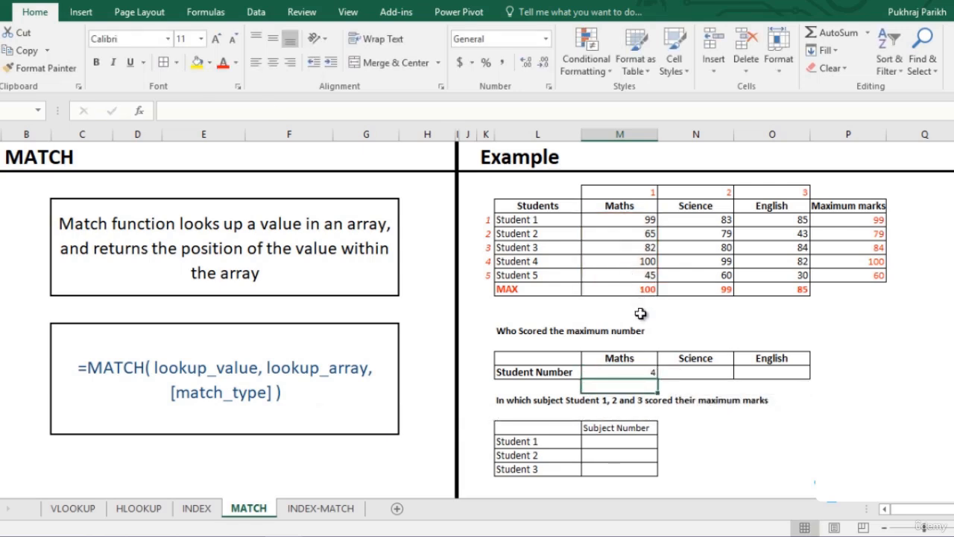
Highlight Student 4's Maths mark in yellow and fill the MATCH formula across the Science and English Student Number cells.
left_click(638, 262)
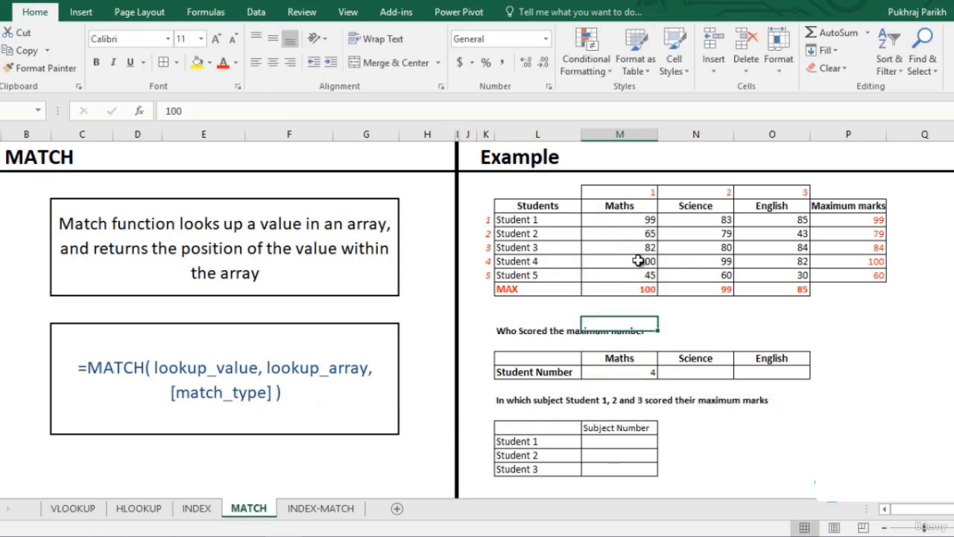
left_click(196, 62)
left_click(640, 378)
left_click_drag(639, 377, 790, 370)
Highlight Student 4's Science mark and Student 1's English mark in yellow.
left_click(706, 261)
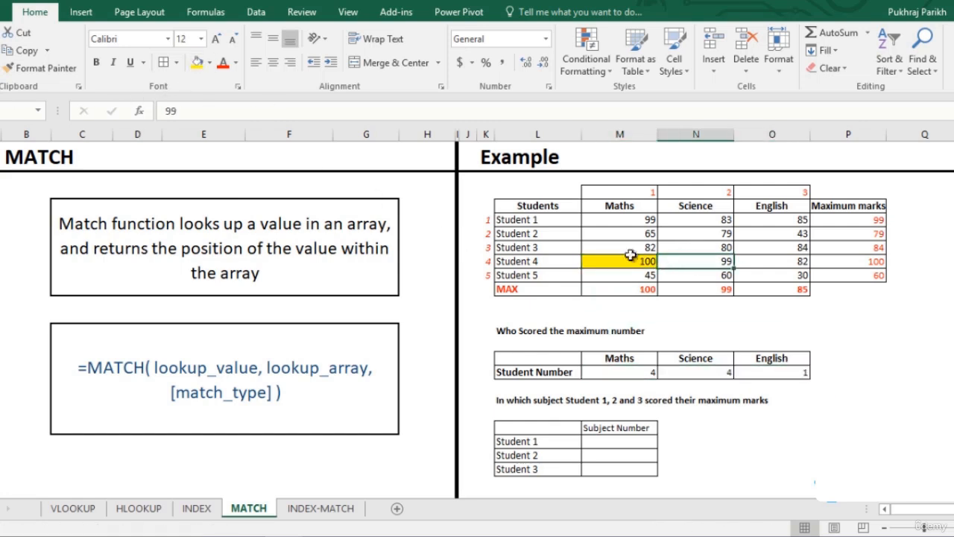
left_click(197, 63)
left_click(789, 219)
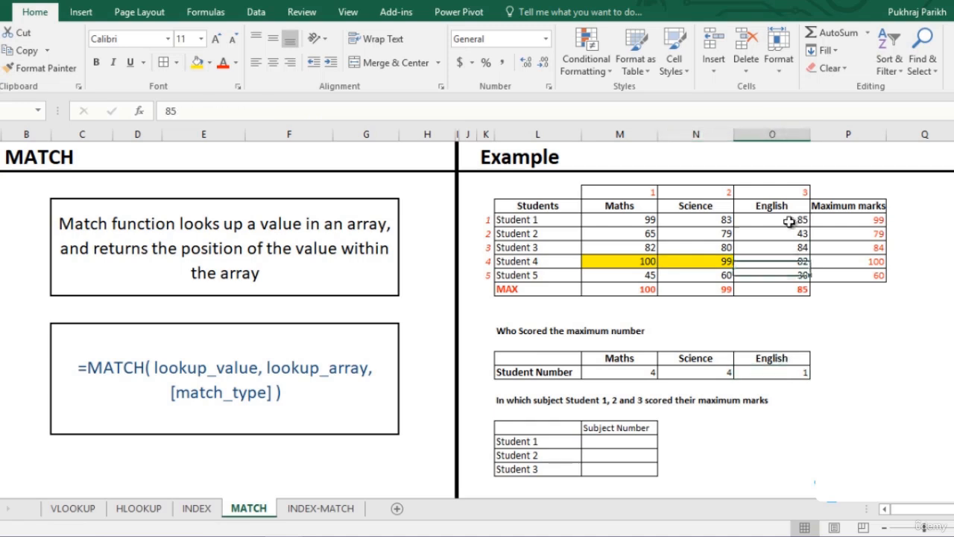
left_click(196, 62)
Start a MATCH formula in Student 1's Subject Number cell with Student 1's maximum mark P5 as the lookup value.
left_click(881, 219)
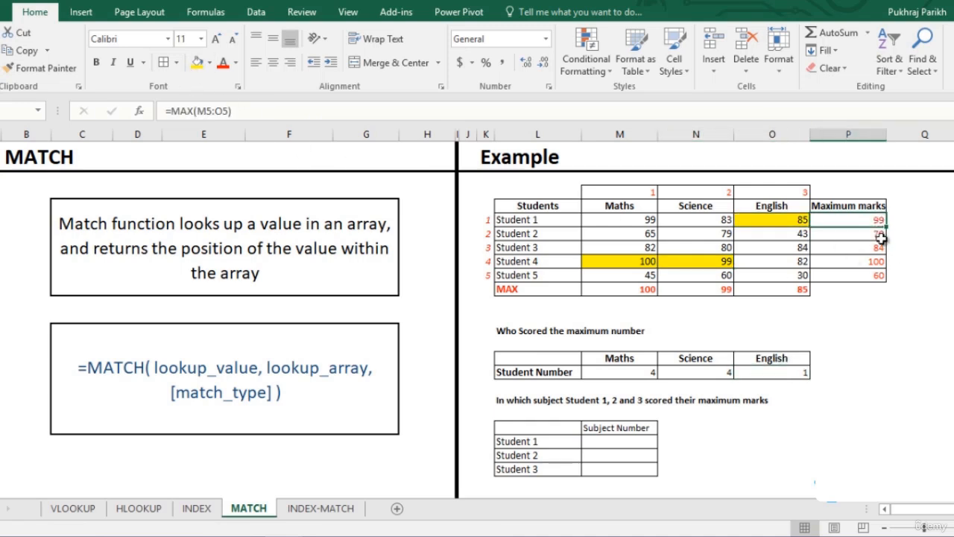
left_click(633, 443)
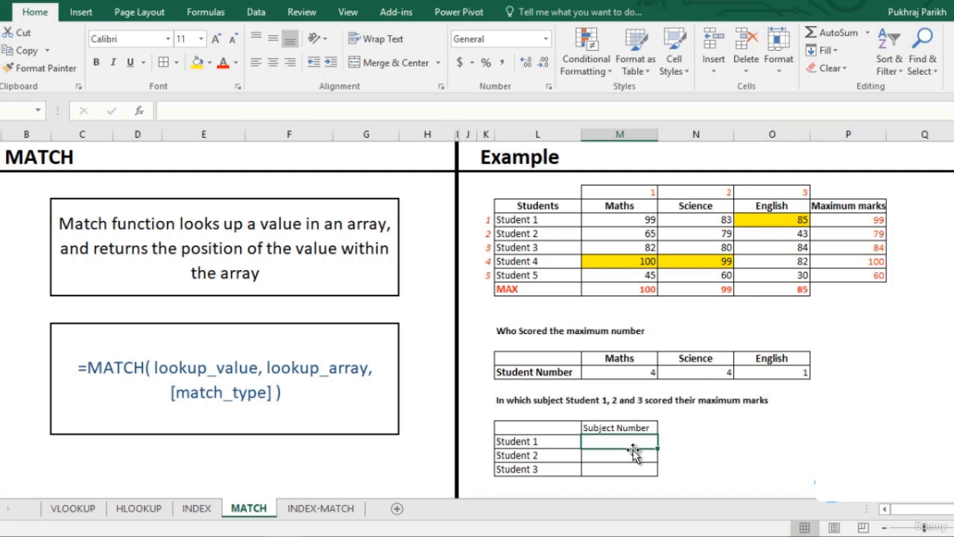
type("=mat")
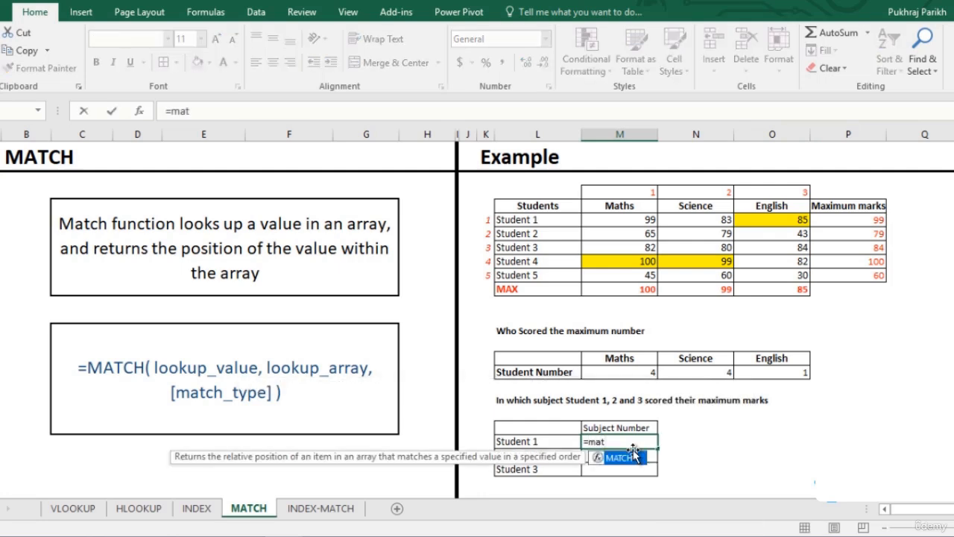
double_click(633, 455)
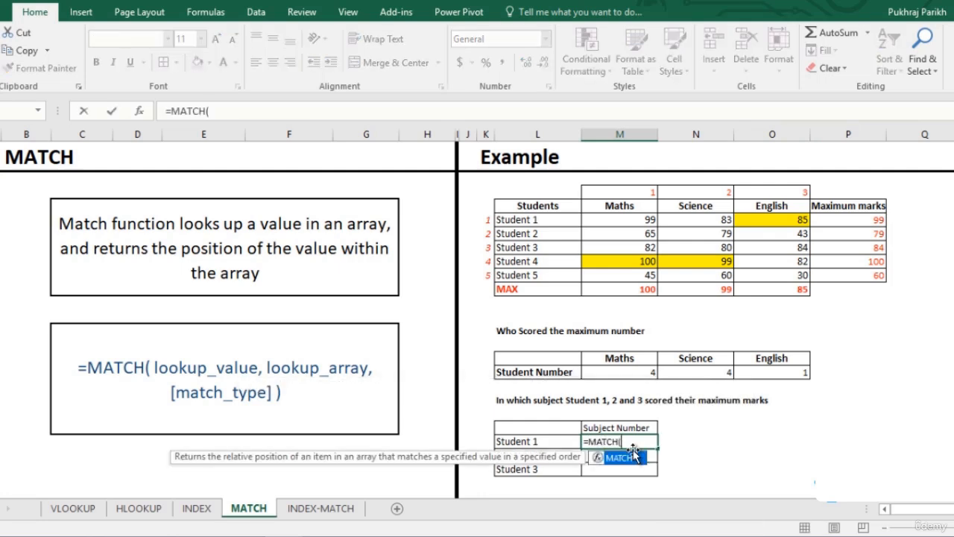
left_click(853, 221)
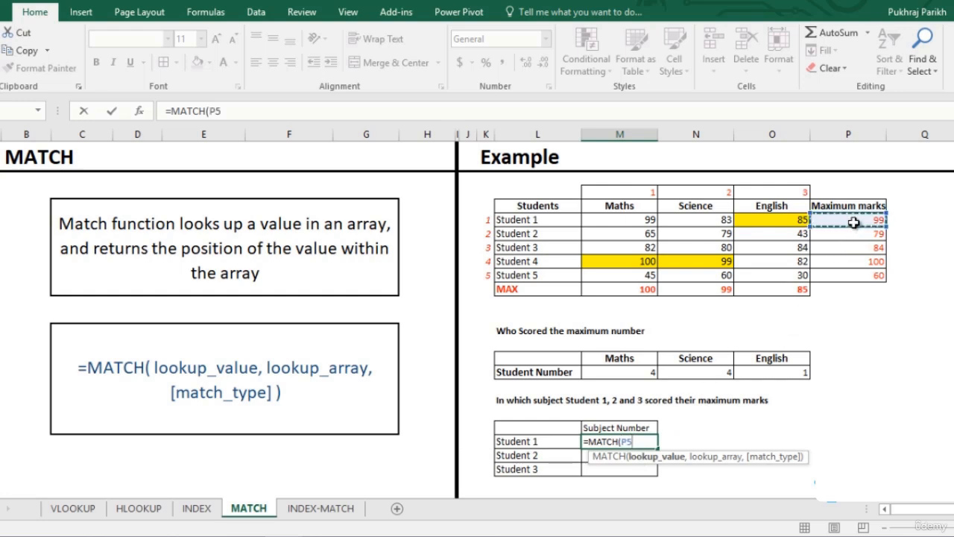
type(",")
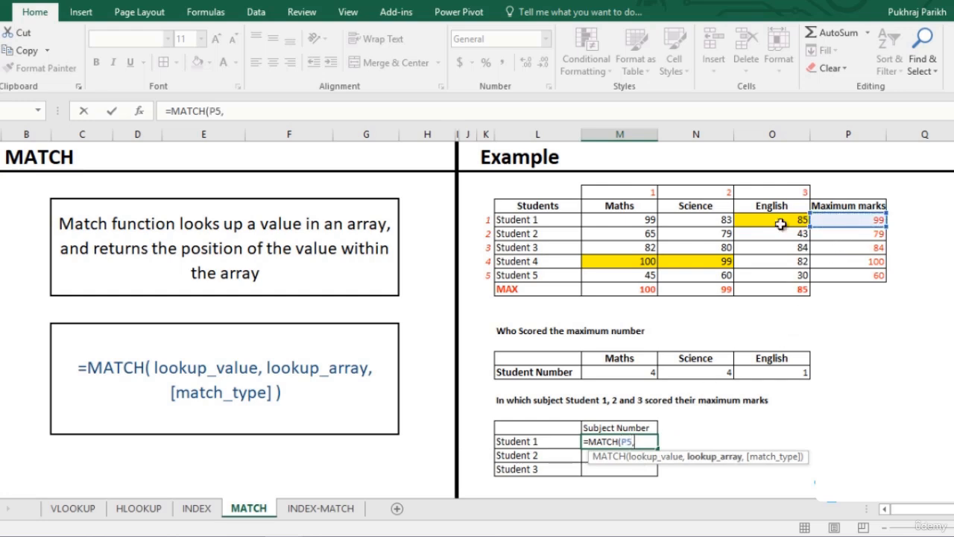
Complete the MATCH formula with Student 1's marks M5:O5 as the lookup array and 0 for an exact match.
left_click_drag(620, 219, 744, 219)
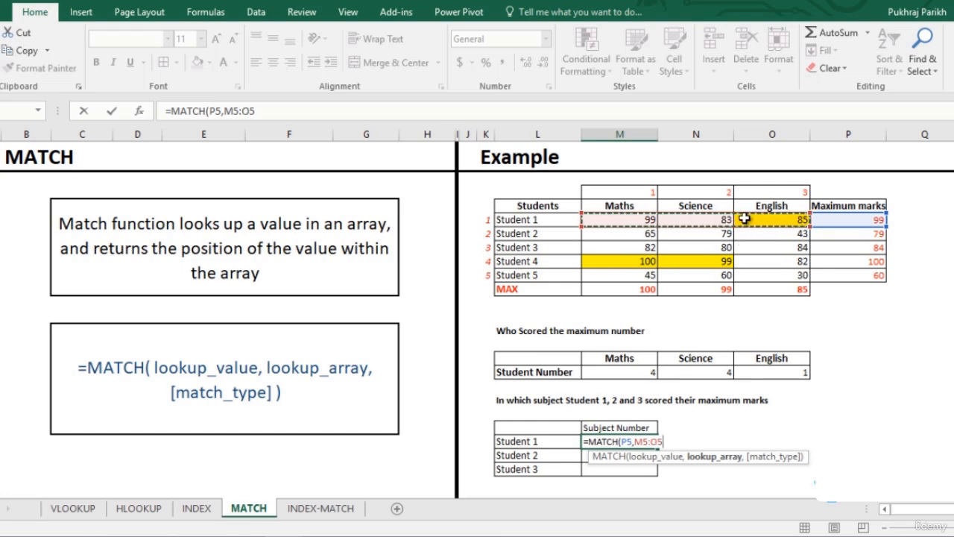
type(",")
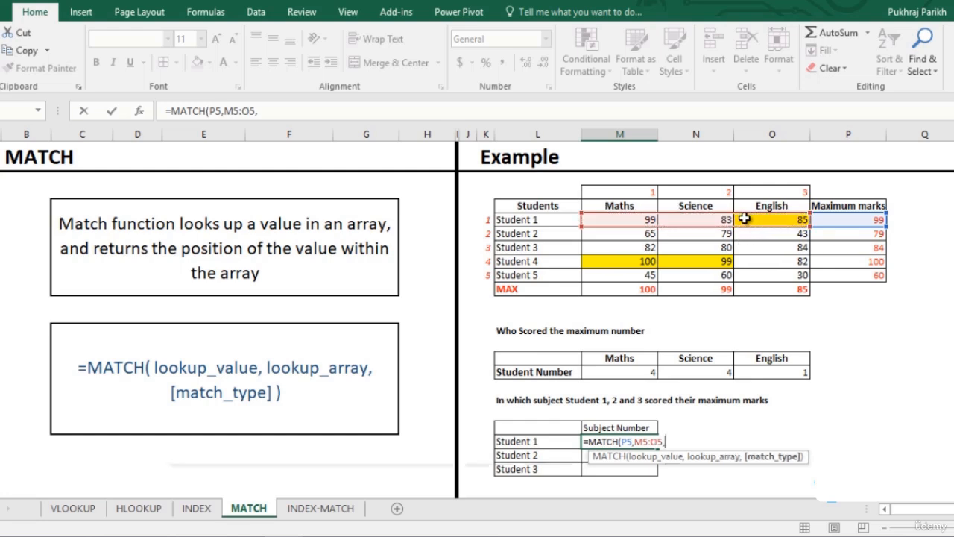
key("Down")
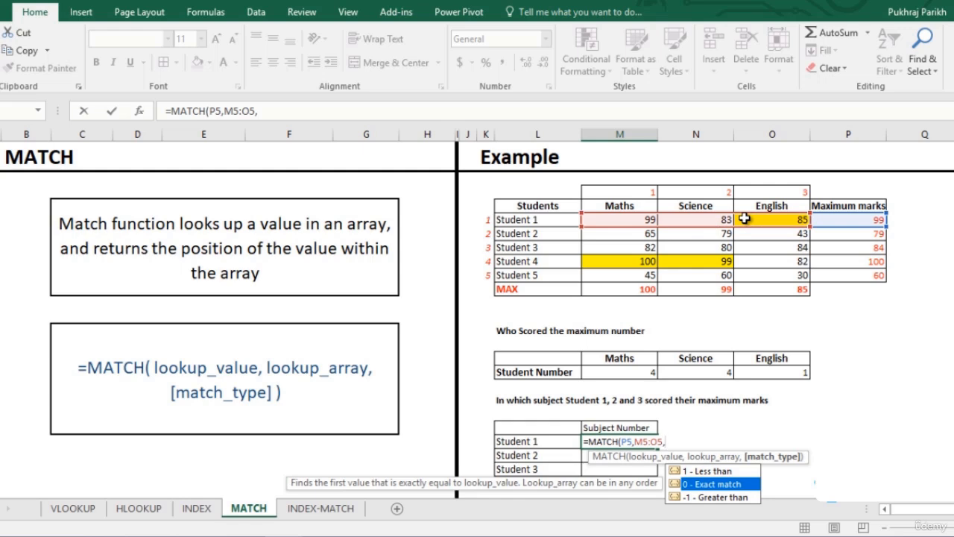
key("Tab")
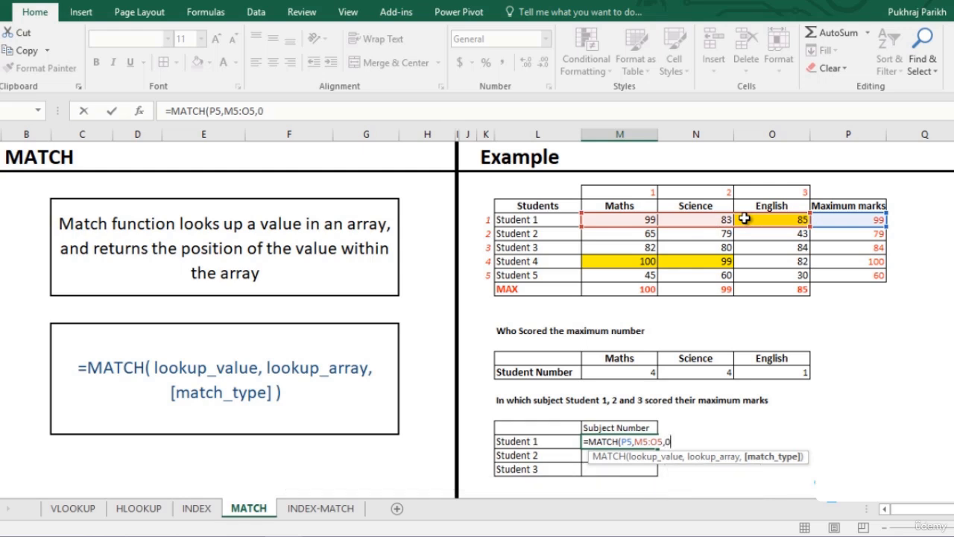
key("Return")
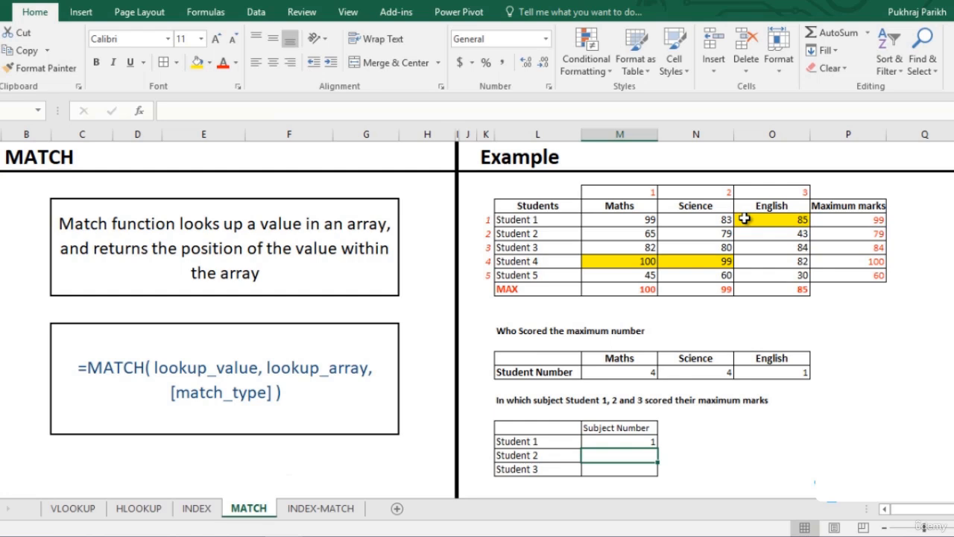
Fill Student 1's Subject Number formula down to Student 2 and Student 3.
left_click(651, 441)
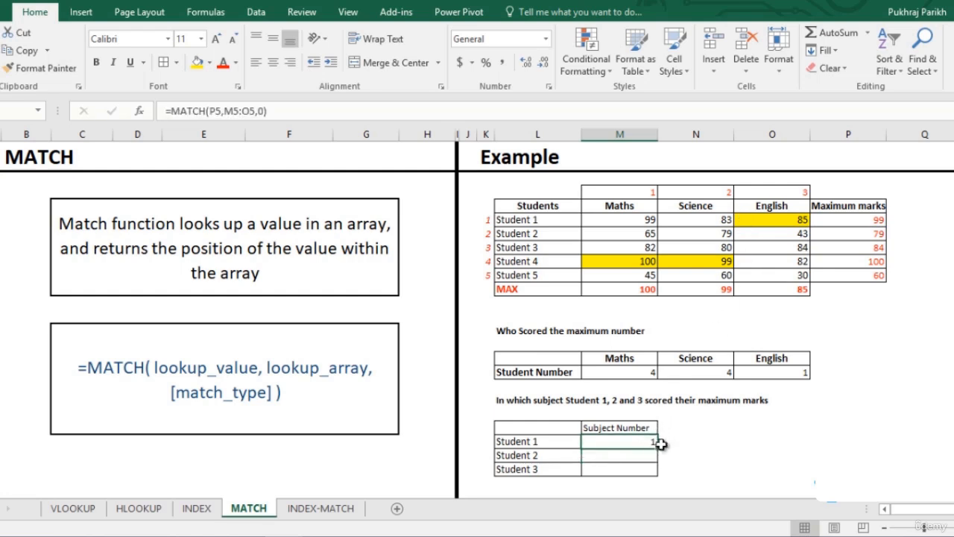
left_click_drag(661, 444, 661, 471)
left_click(679, 471)
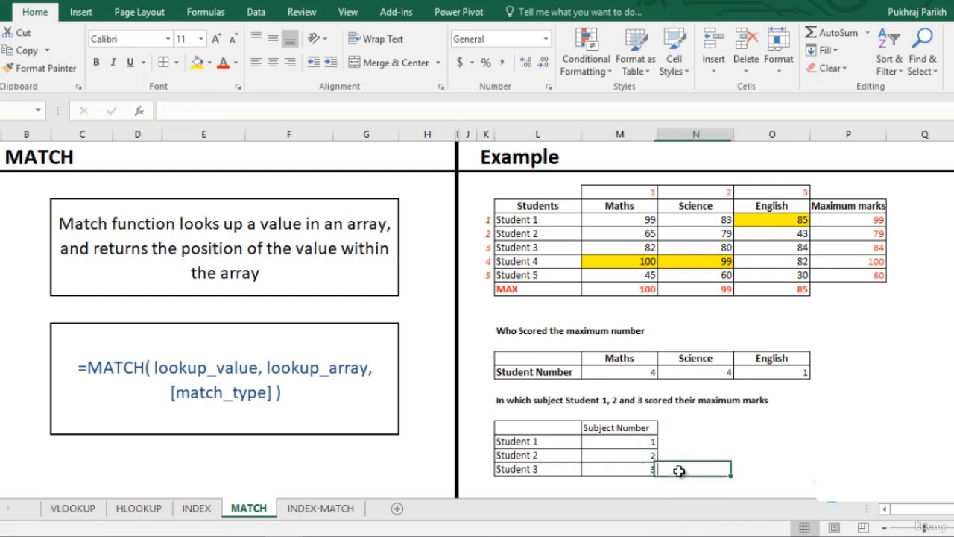
On the INDEX-MATCH sheet, start an INDEX formula in Student 1's Music cell with M14:N21 as the array.
left_click(348, 508)
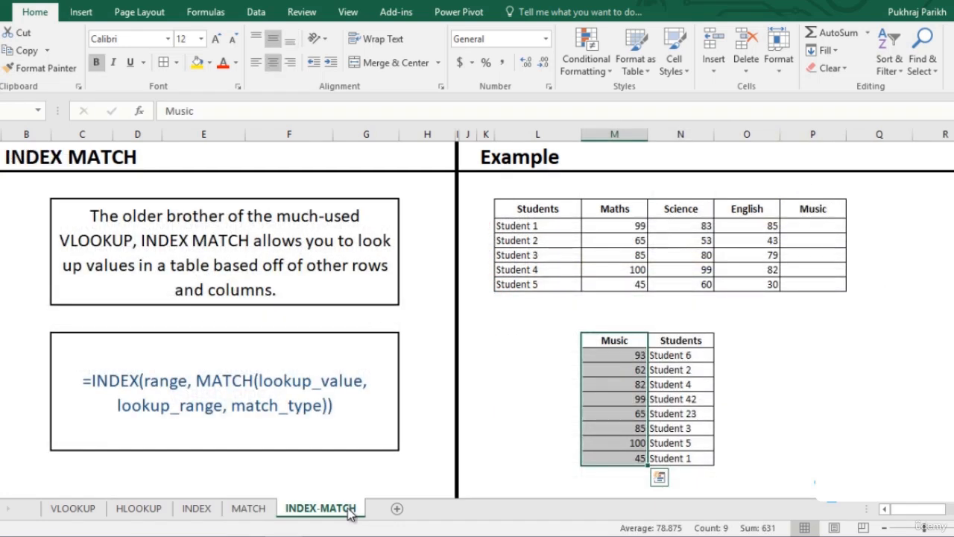
left_click(607, 339)
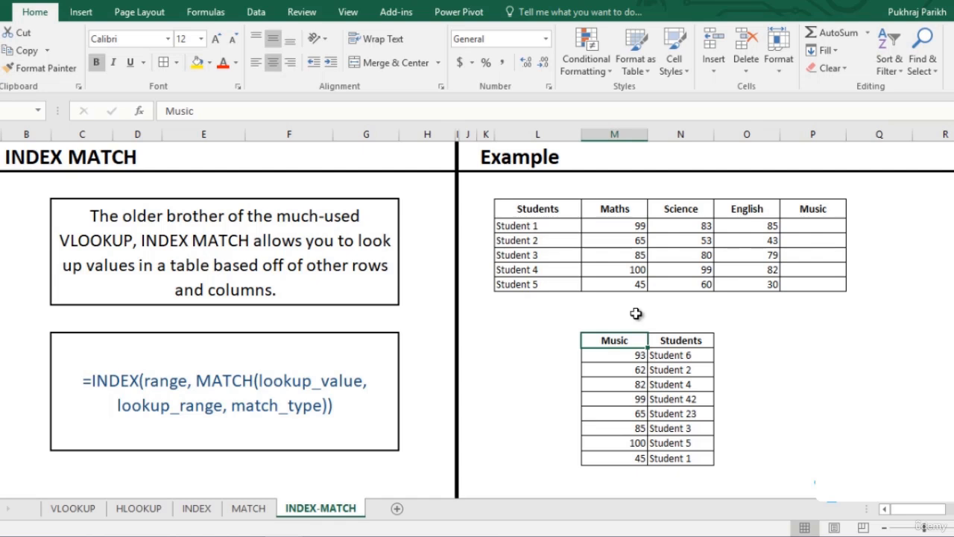
left_click(805, 226)
type("=")
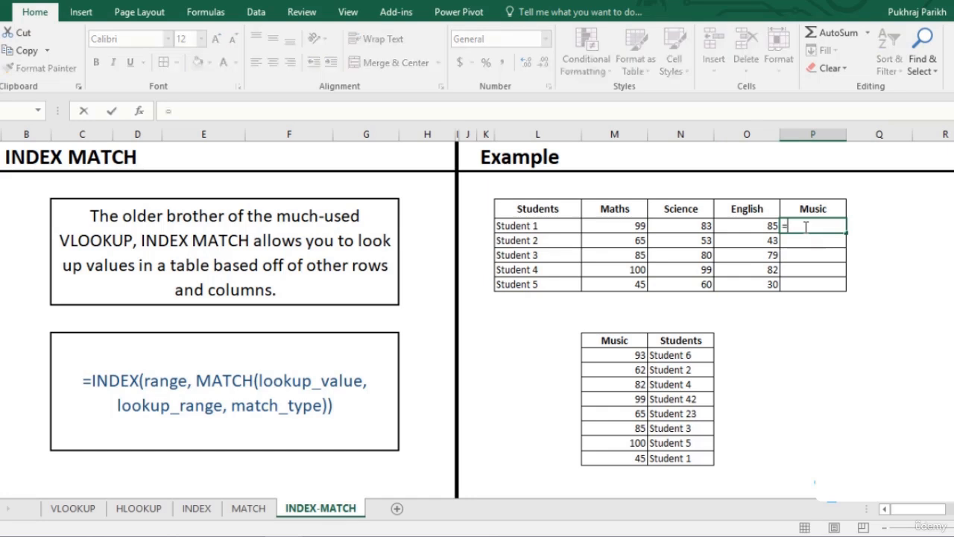
type("inde")
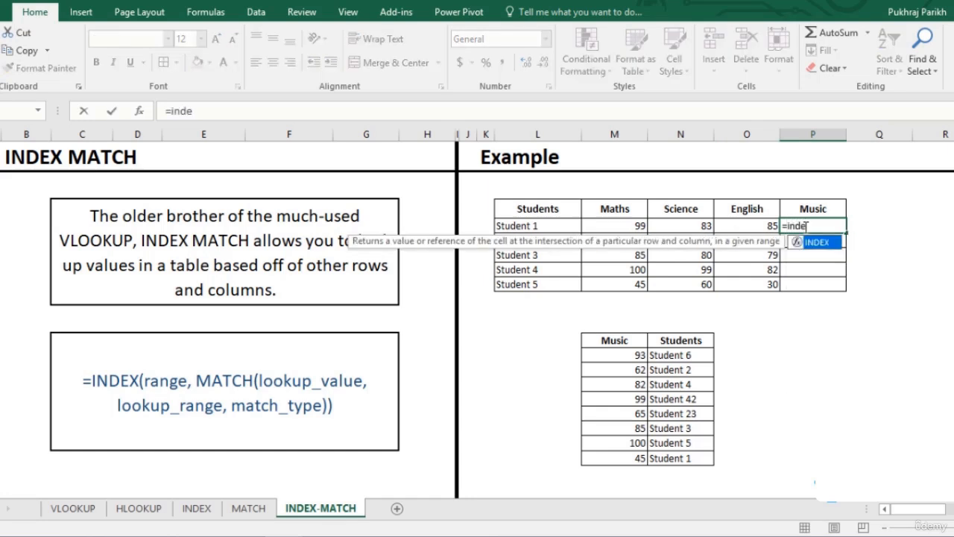
key("Tab")
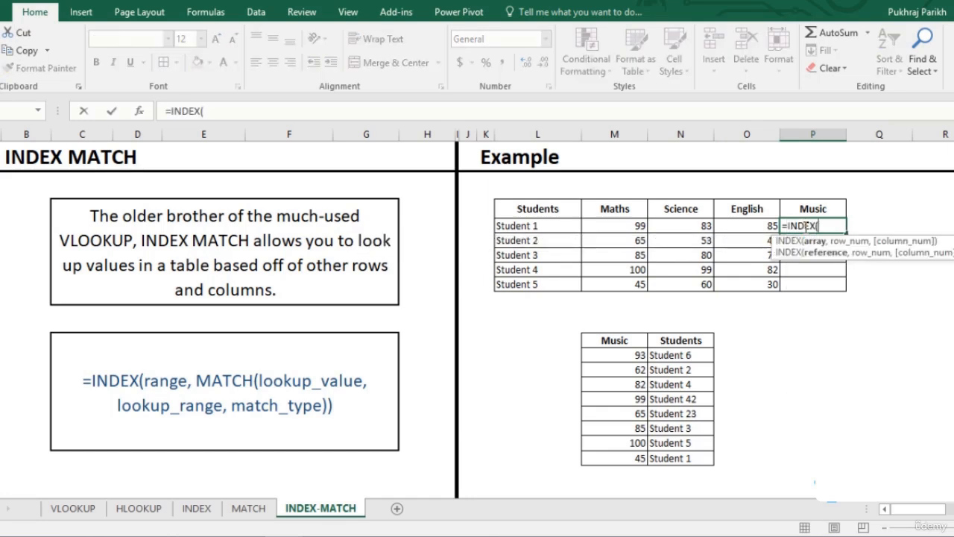
left_click_drag(623, 361, 681, 457)
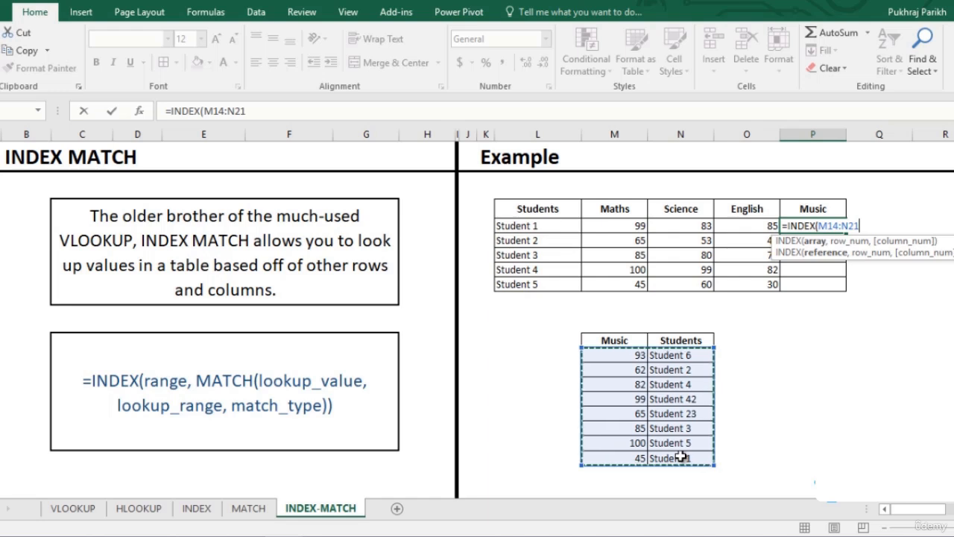
type(",")
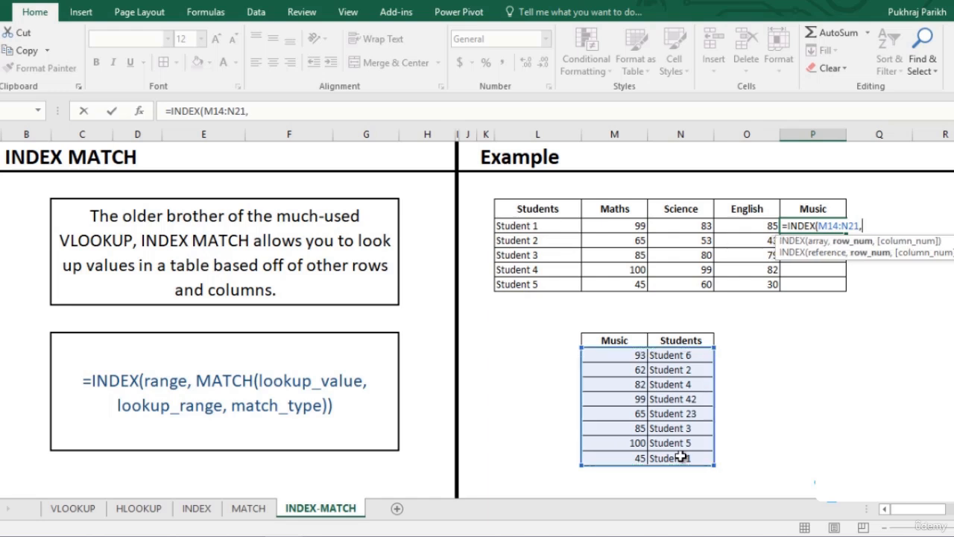
Nest a MATCH as the INDEX row number, looking up L5 in the student names N14:N21 with 0 for an exact match.
type("match")
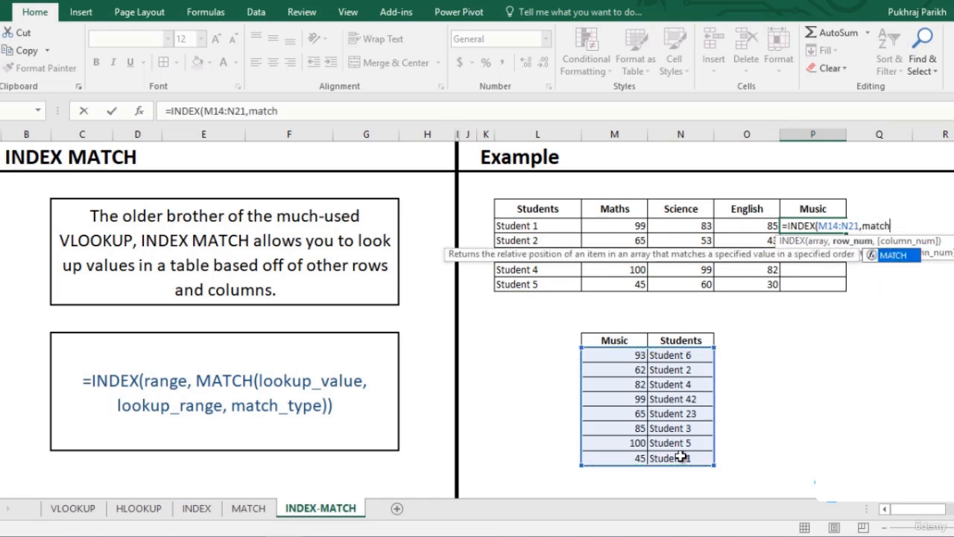
key("Tab")
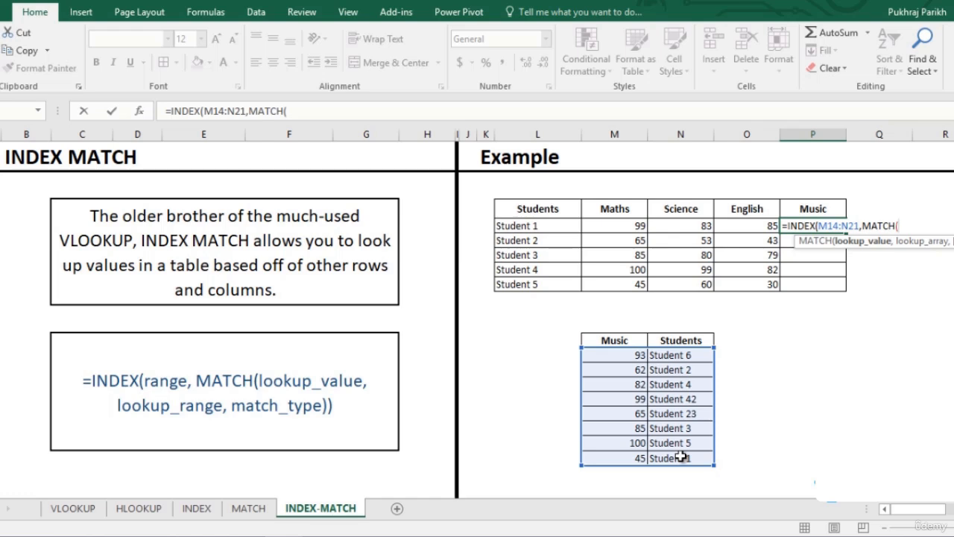
left_click(534, 231)
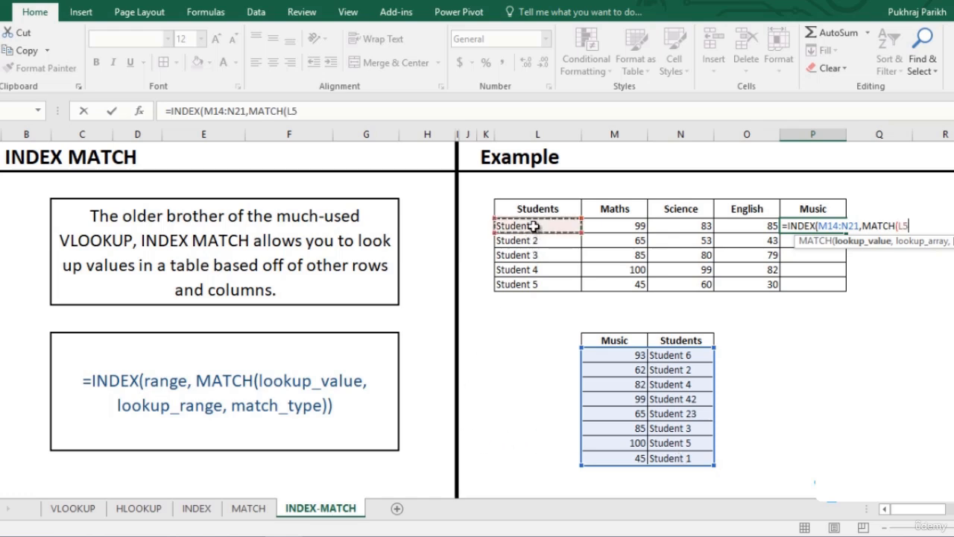
type(",")
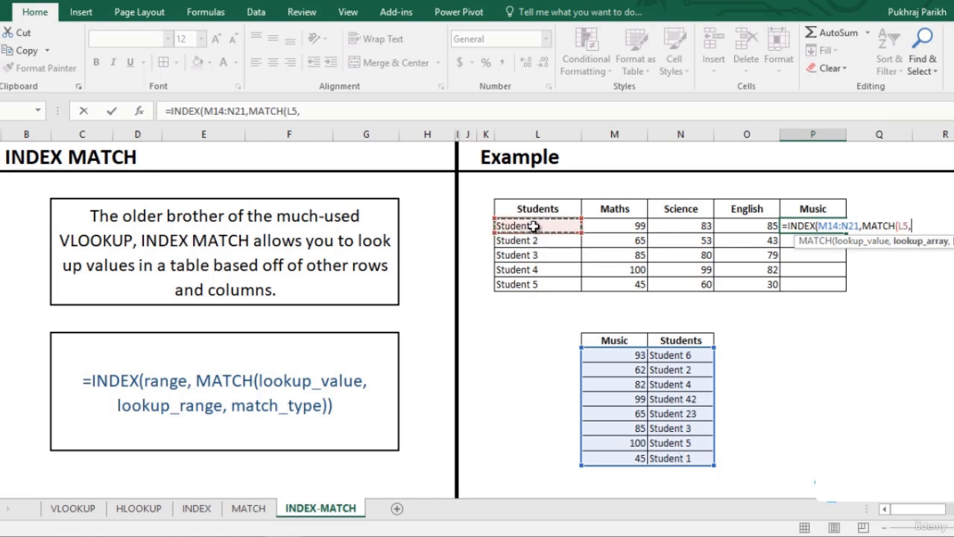
left_click(685, 355)
left_click_drag(685, 355, 691, 459)
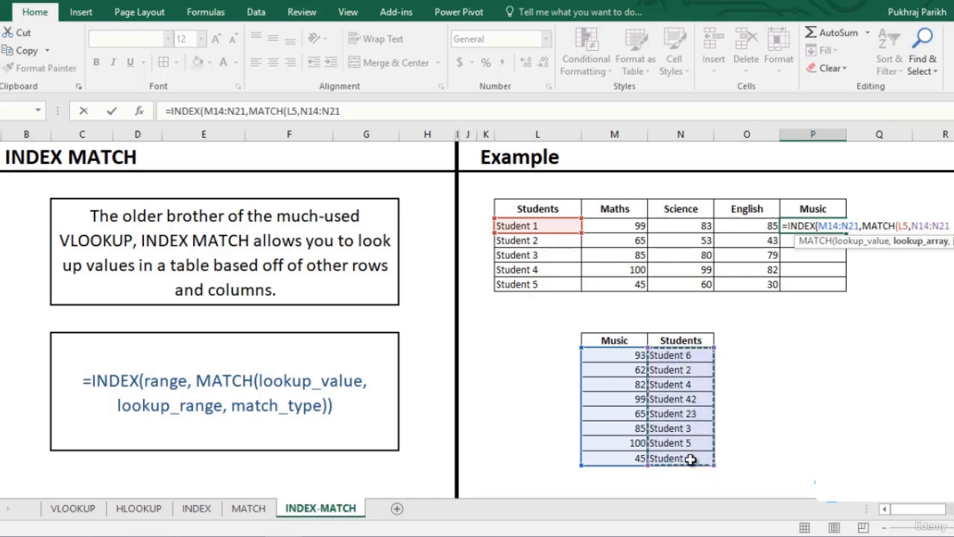
type(",")
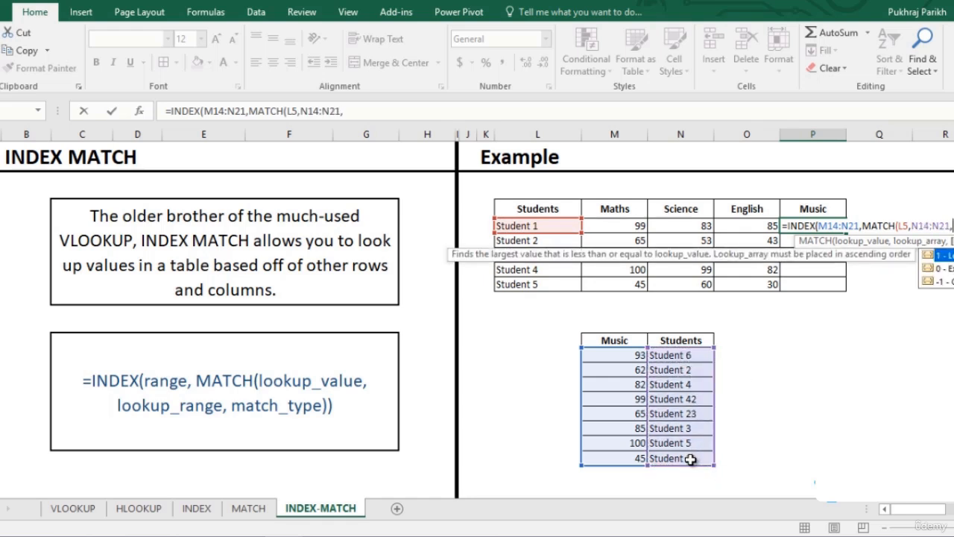
type("0)")
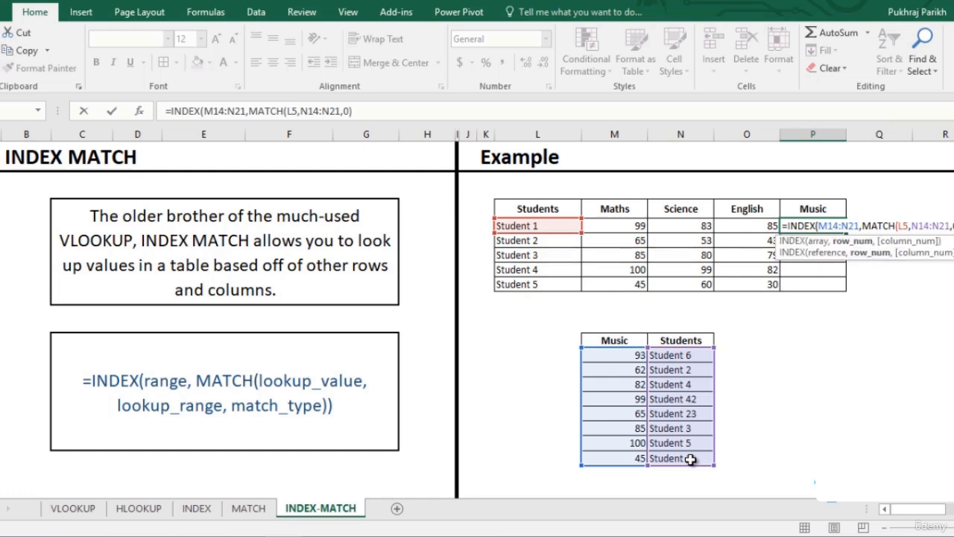
Complete the INDEX formula with 1 as the column number.
type(",")
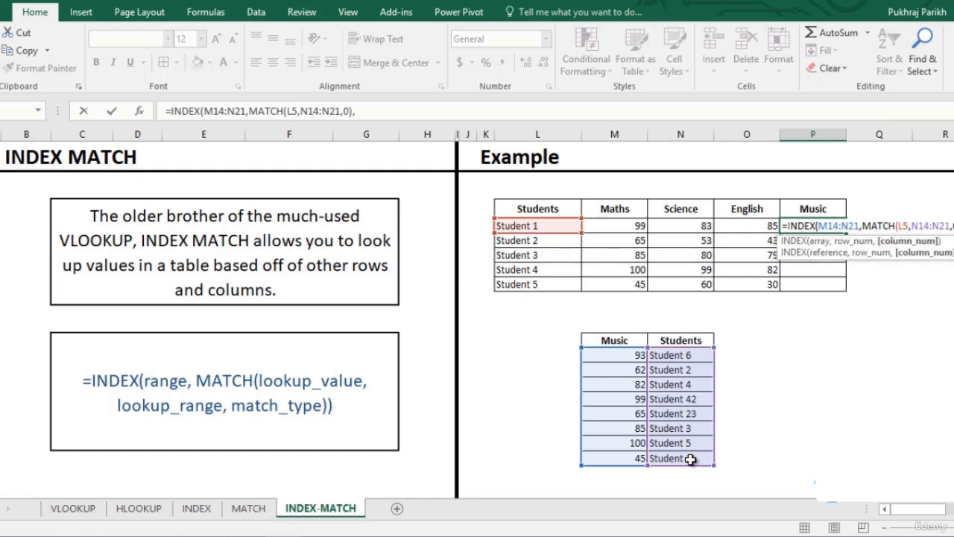
type("1)")
key("Return")
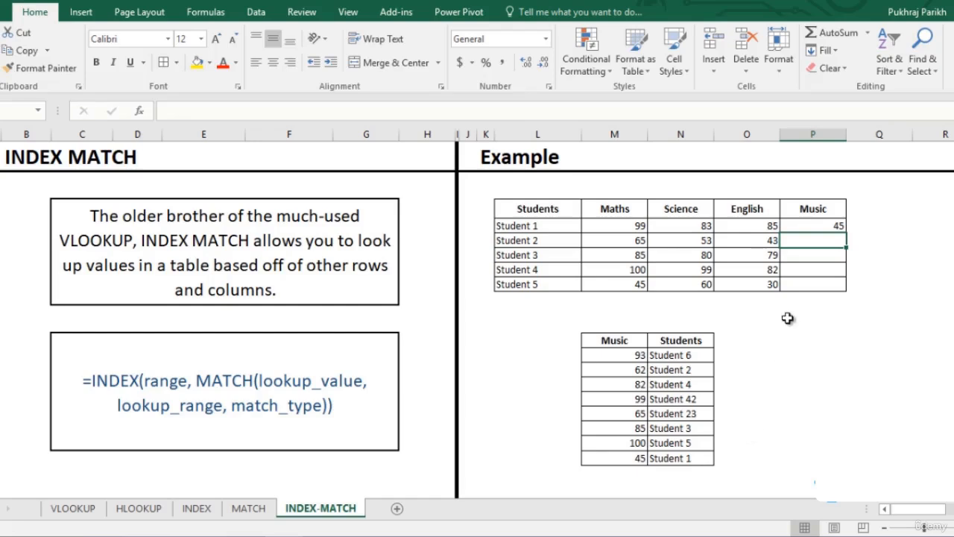
In Student 1's Music formula, make the MATCH lookup range absolute as $N$14:$N$21.
left_click(826, 225)
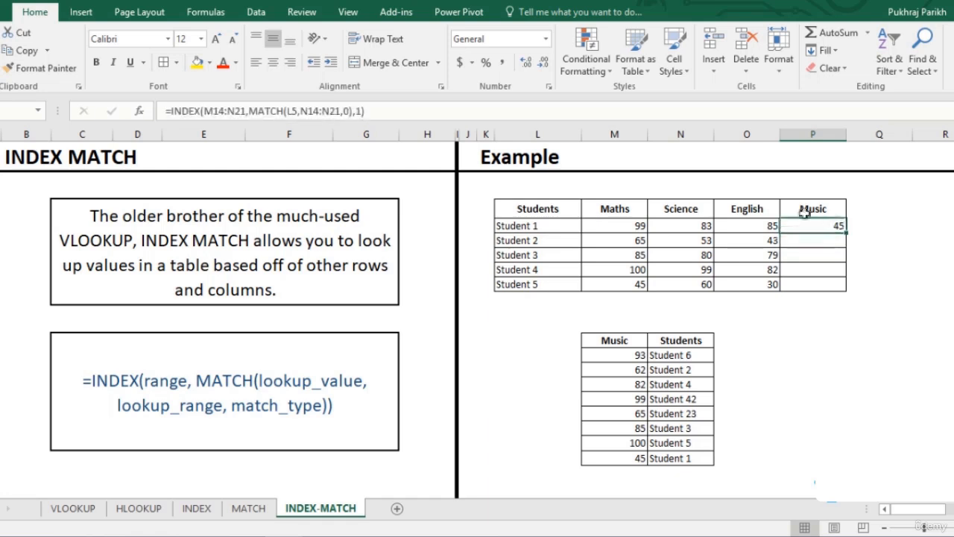
left_click(302, 112)
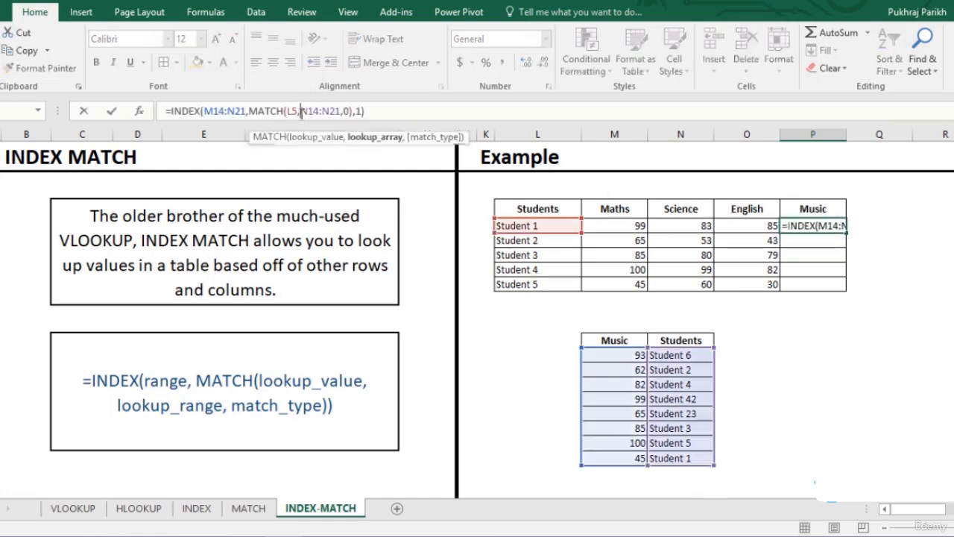
left_click_drag(301, 112, 342, 110)
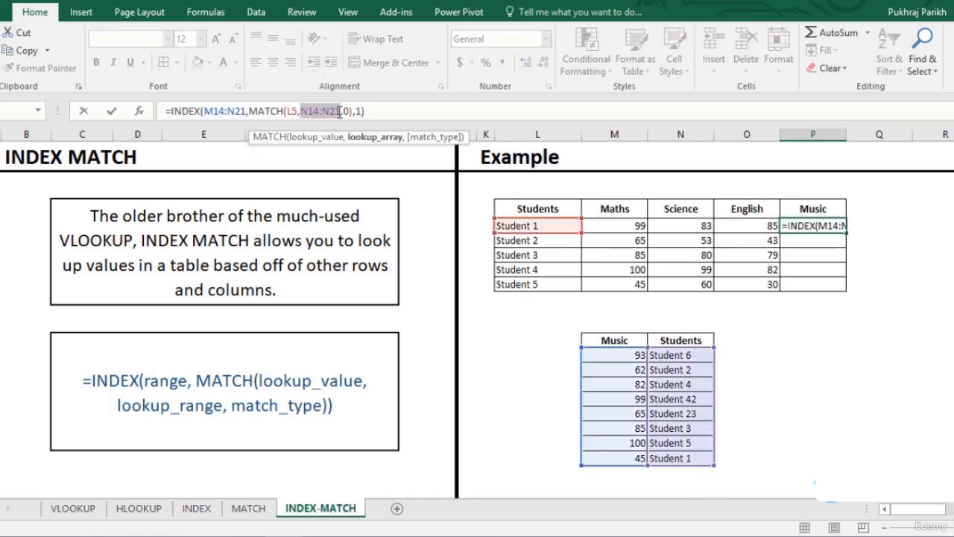
key("F4")
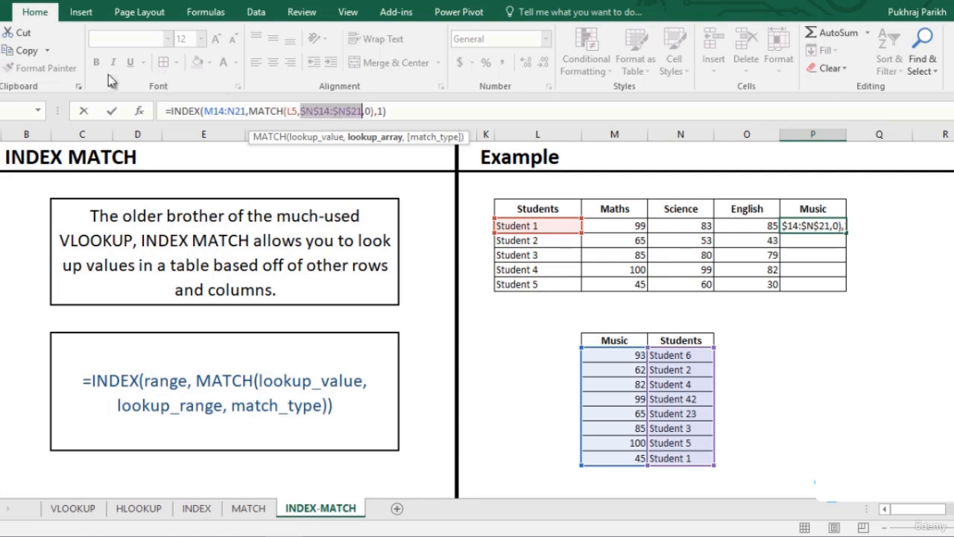
Make the INDEX array absolute as $M$14:$N$21 and fill the Music formula down to Student 5.
left_click(231, 112)
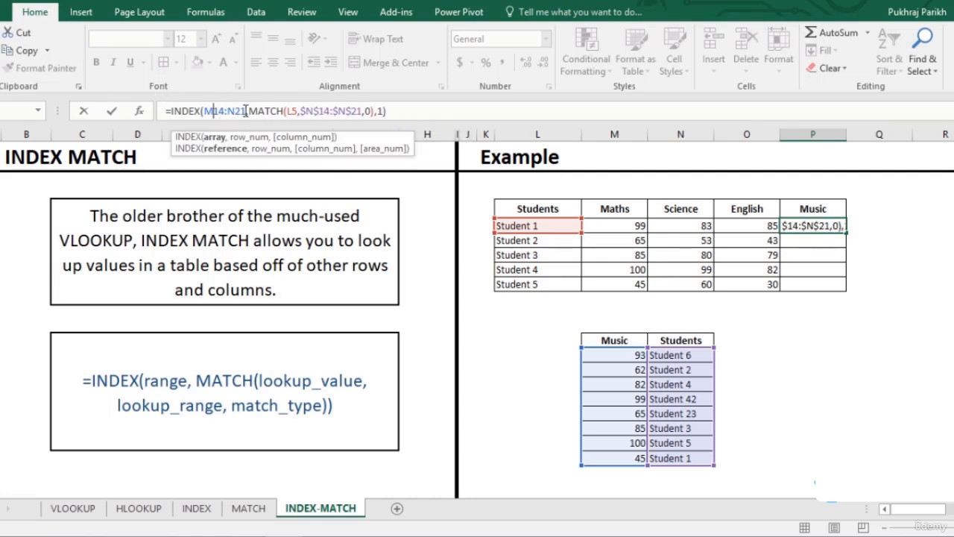
left_click_drag(205, 111, 246, 112)
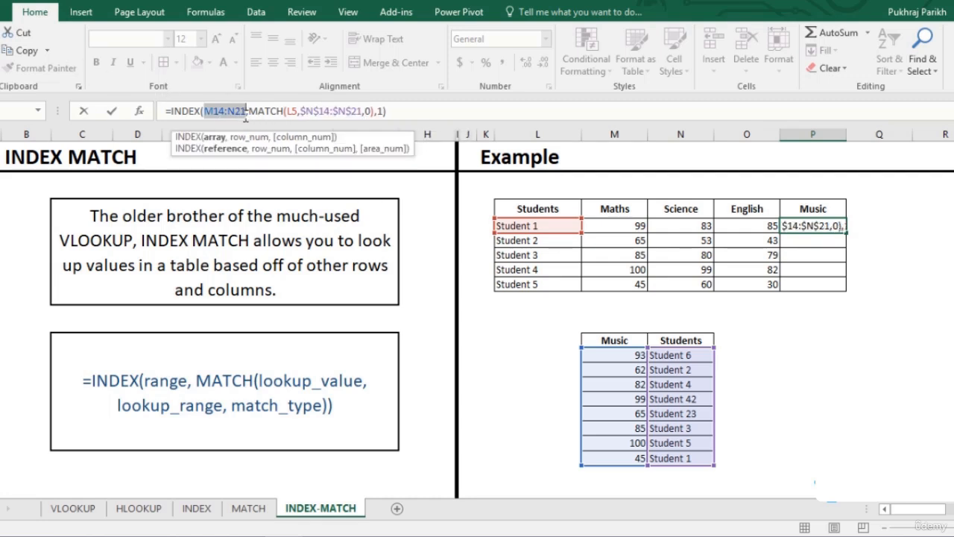
key("F4")
left_click(422, 111)
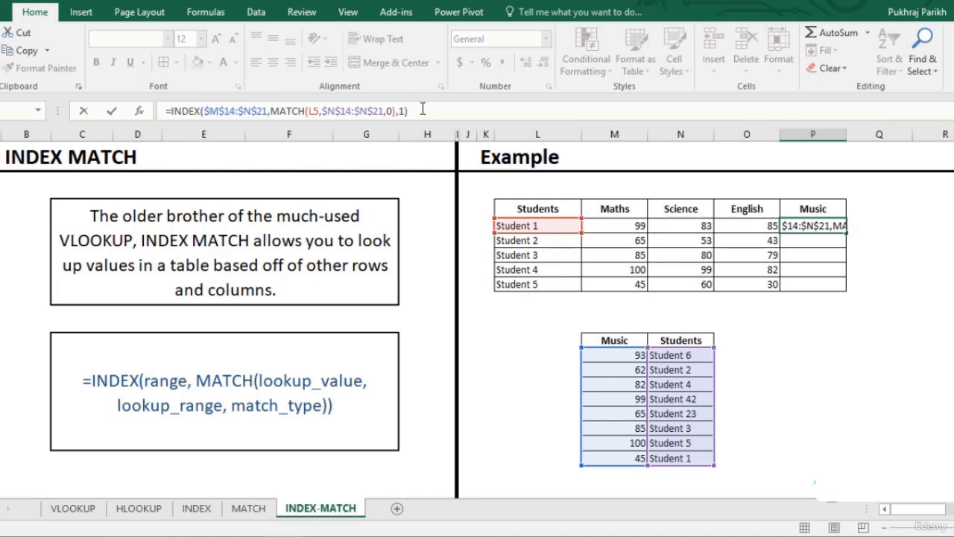
key("Return")
left_click(820, 224)
double_click(846, 233)
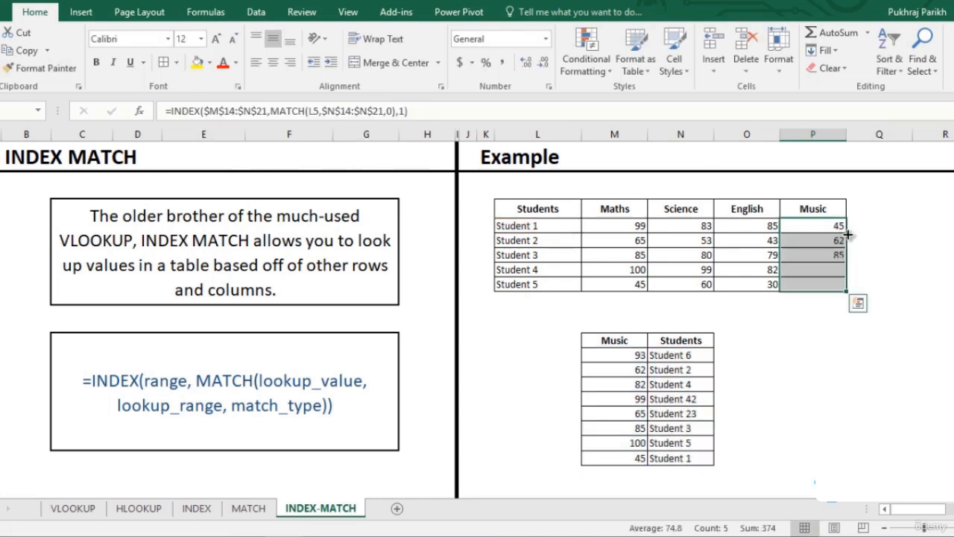